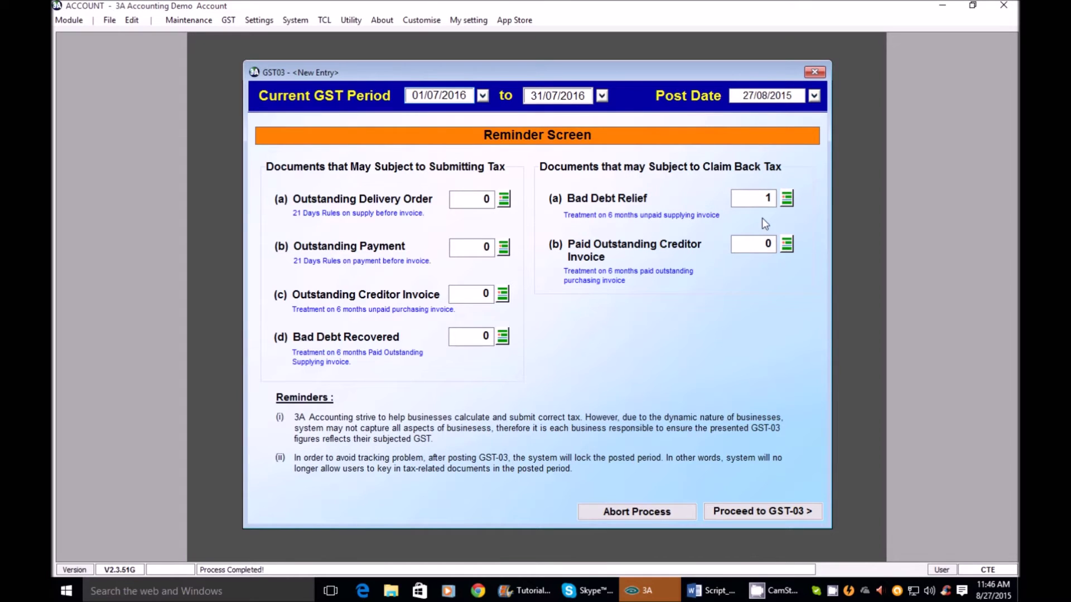
Preview the Debtor Bad Debt Relief Report for GST period 01/07/2016 to 31/07/2016, and close the report and GST-03 entry.
{"action": "left_click", "coordinate": [786, 199]}
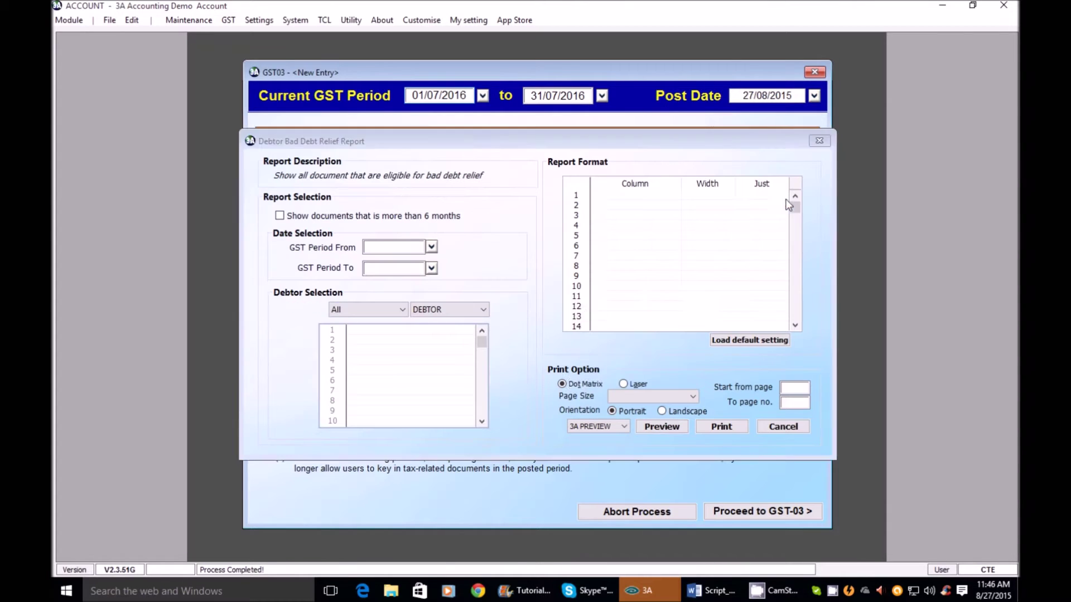
{"action": "left_click", "coordinate": [647, 427]}
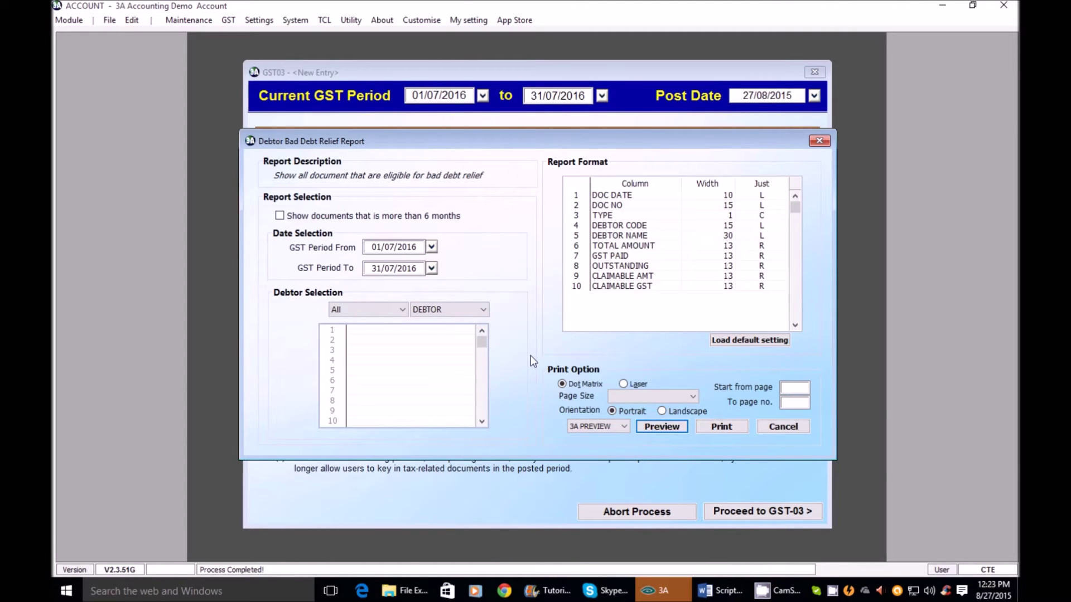
{"action": "left_click", "coordinate": [817, 140]}
{"action": "left_click", "coordinate": [815, 72]}
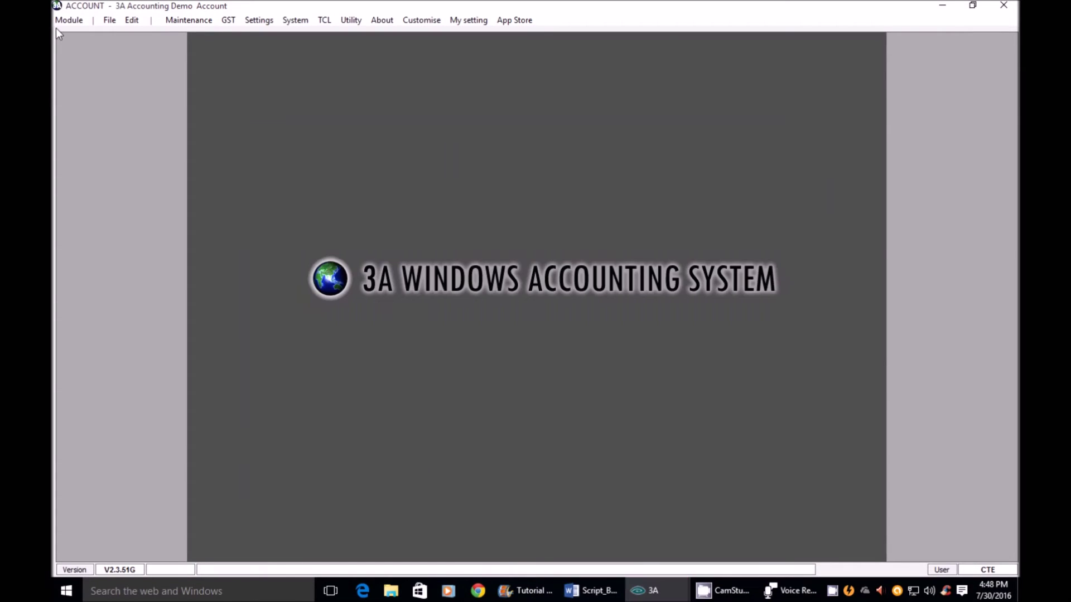
Start a GST Special Case Journal in the General Ledger module with journal number PC0011 and date 30/07/2016.
{"action": "left_click", "coordinate": [64, 20]}
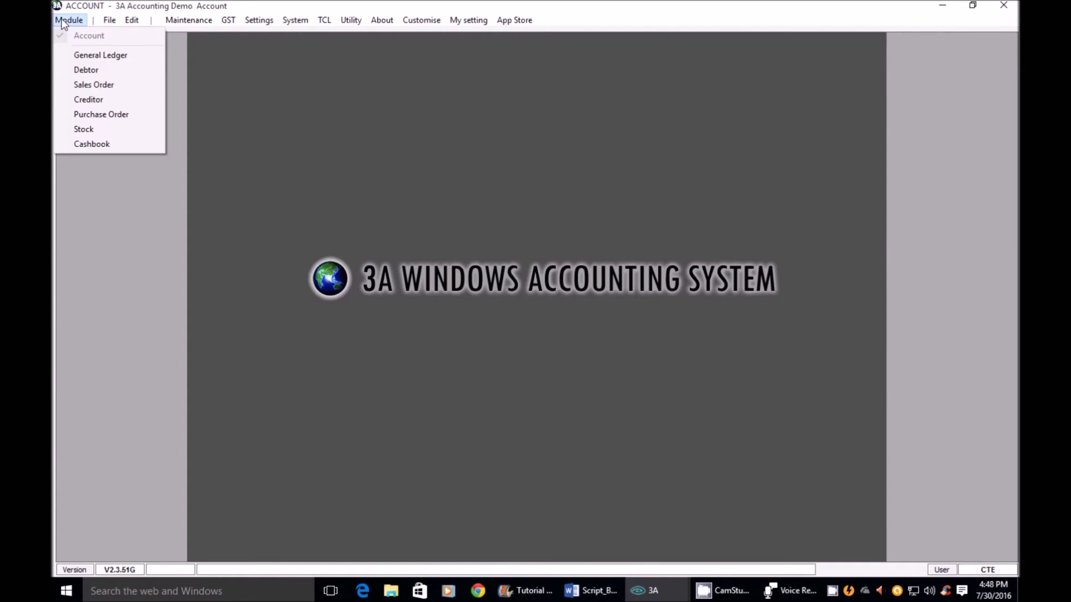
{"action": "left_click", "coordinate": [85, 55]}
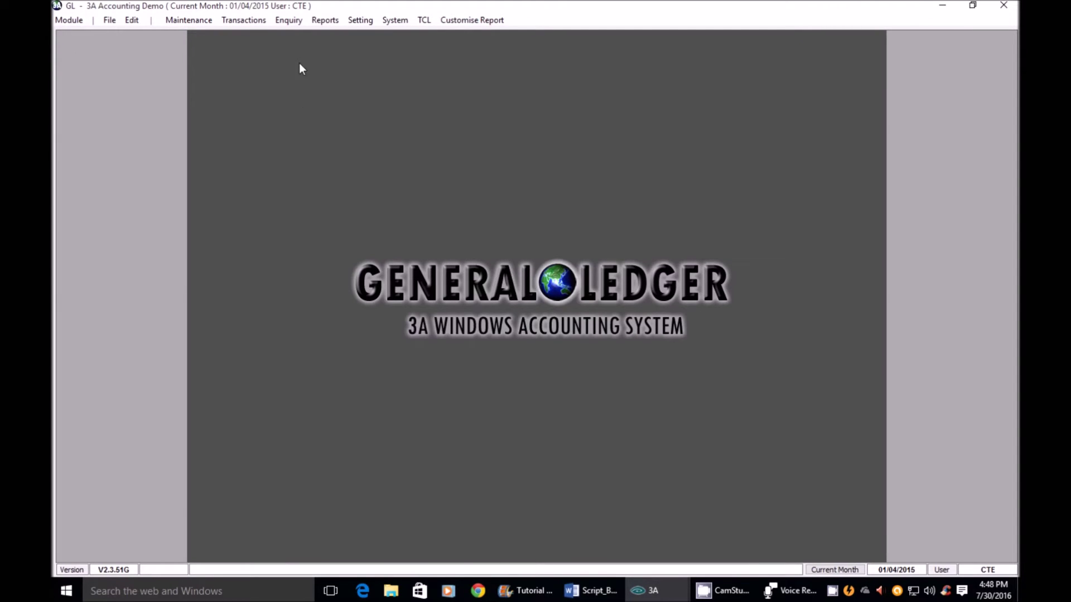
{"action": "left_click", "coordinate": [251, 21]}
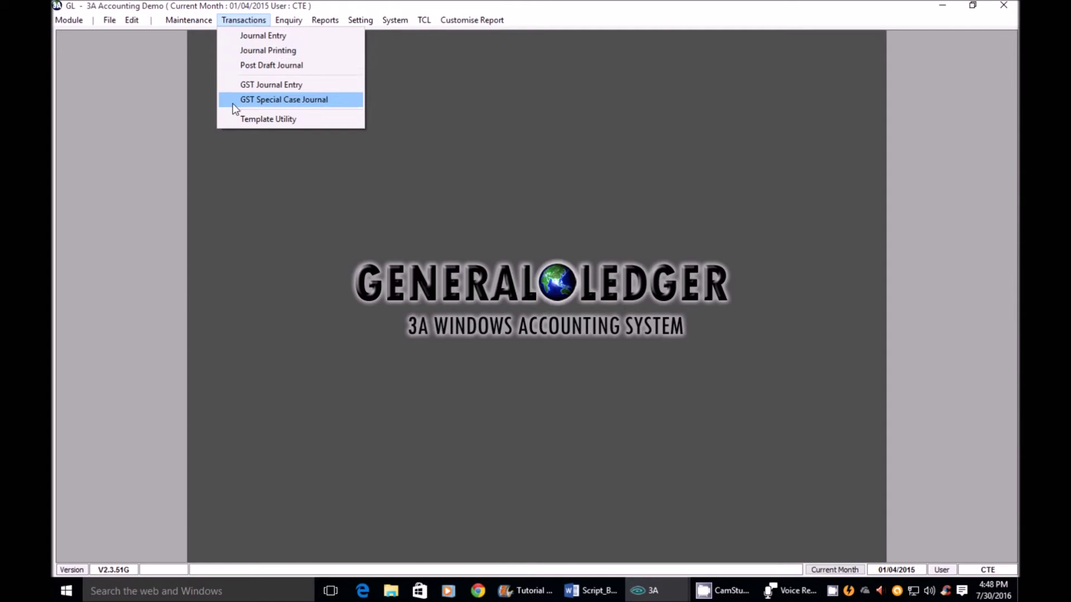
{"action": "left_click", "coordinate": [268, 100]}
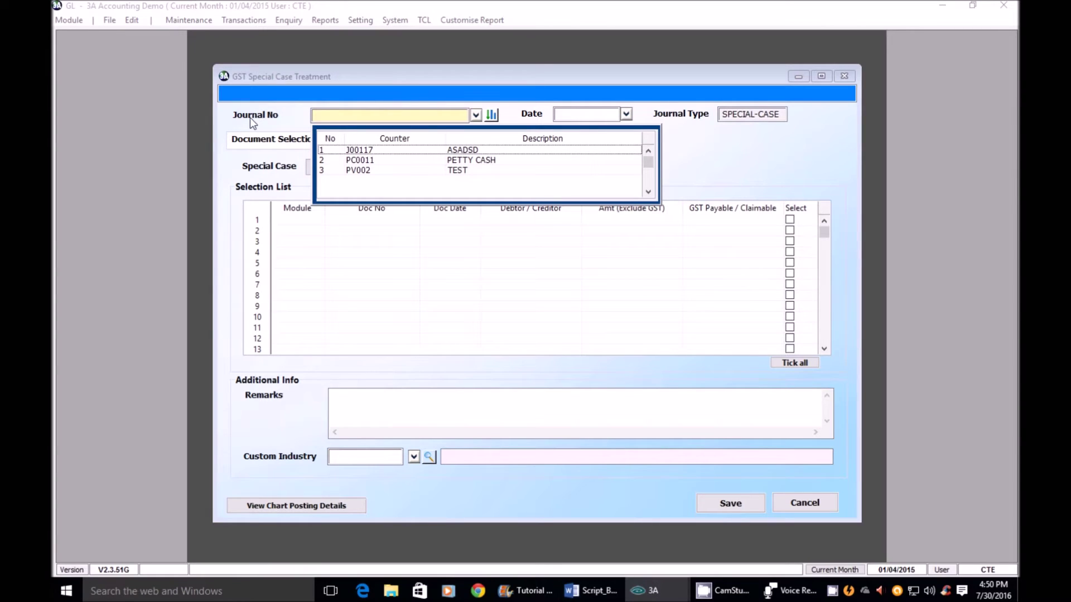
{"action": "left_click", "coordinate": [371, 163]}
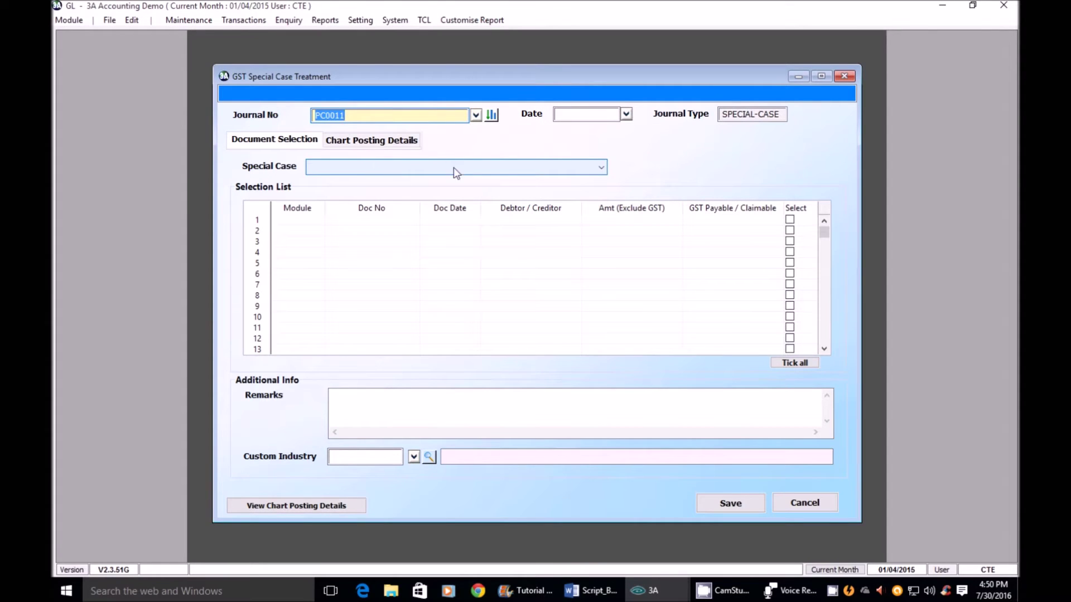
{"action": "left_click", "coordinate": [591, 115]}
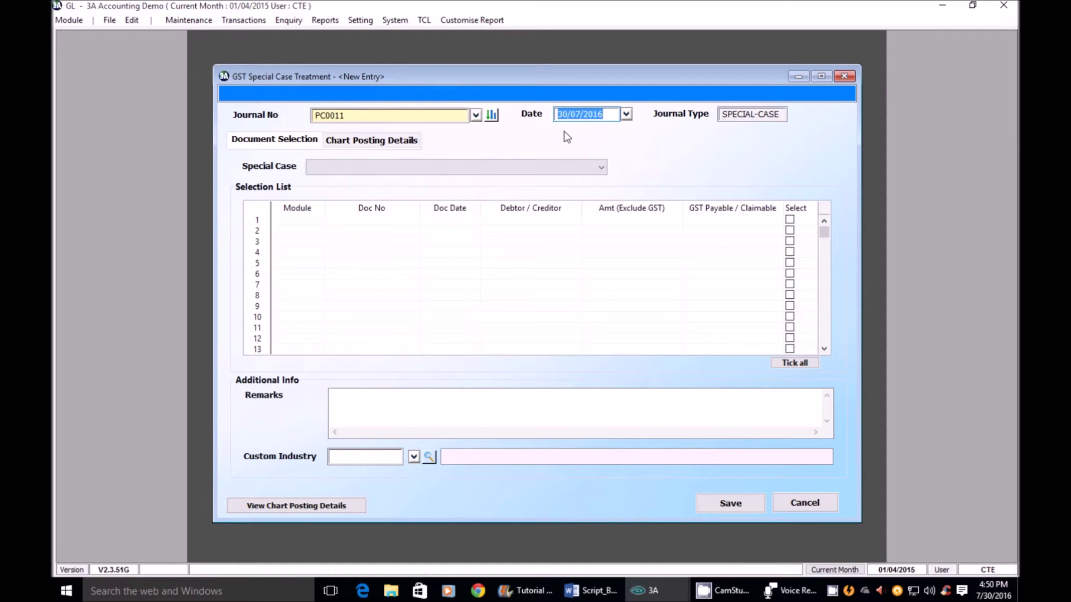
Set the special case to Debtor Bad Debt Relief, select invoice PI001, review its chart posting details and save the journal.
{"action": "left_click", "coordinate": [317, 170]}
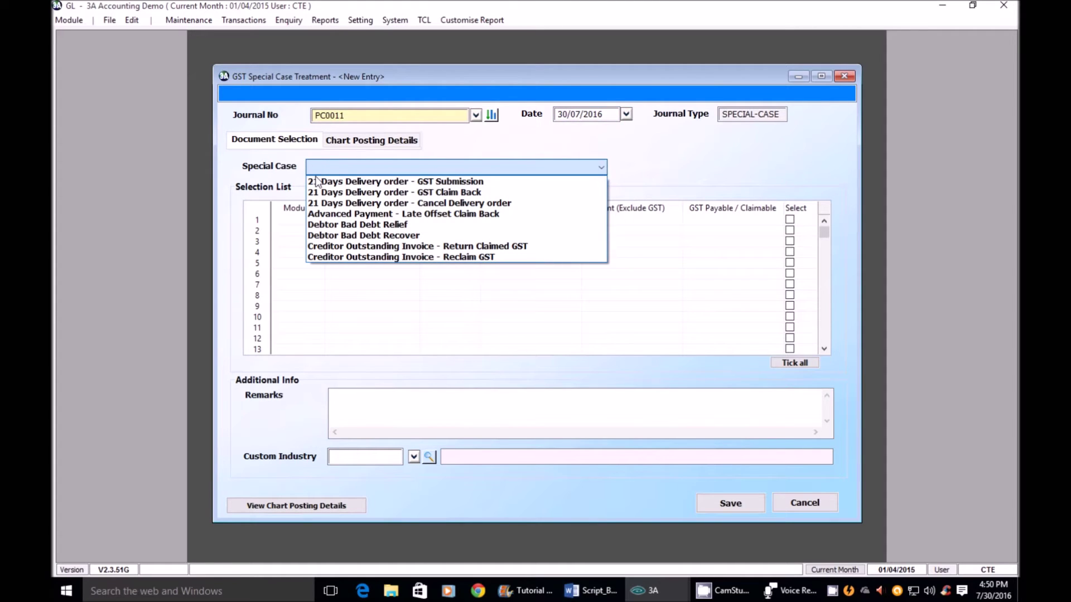
{"action": "left_click", "coordinate": [320, 225]}
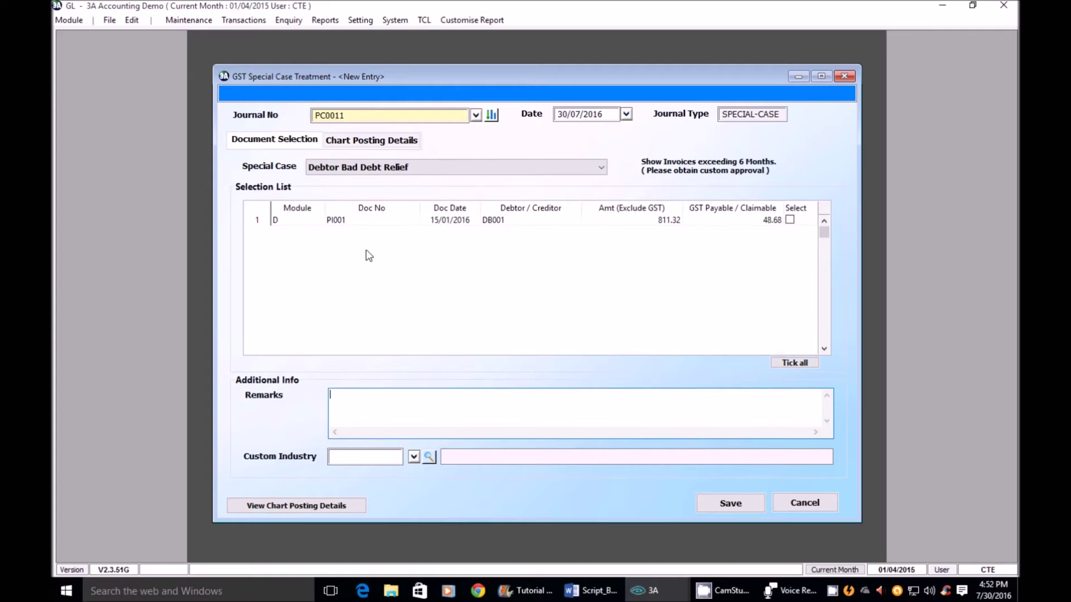
{"action": "left_click", "coordinate": [296, 223]}
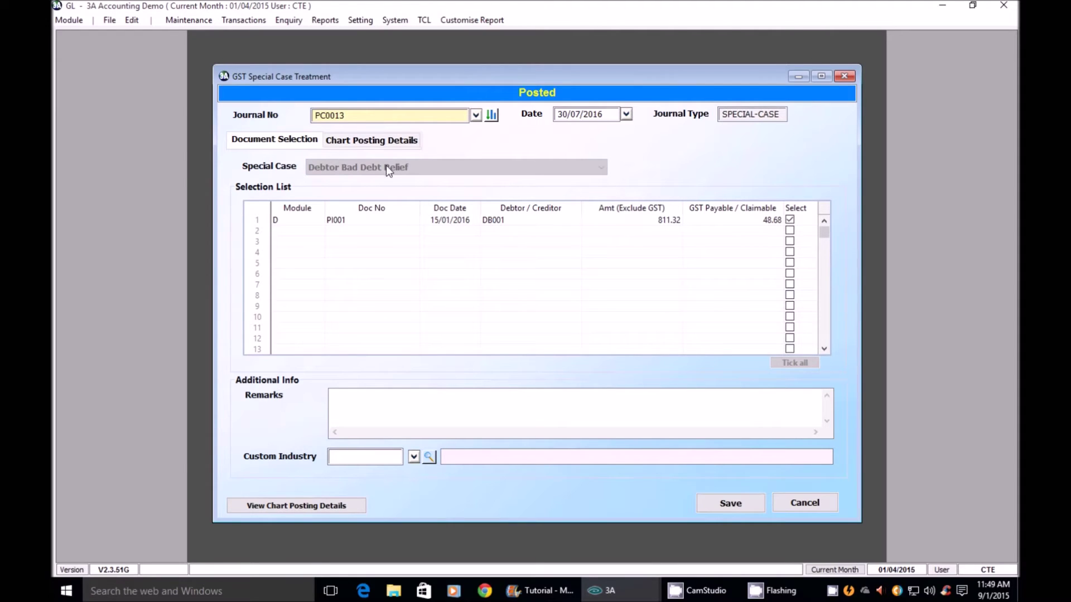
{"action": "left_click", "coordinate": [384, 144]}
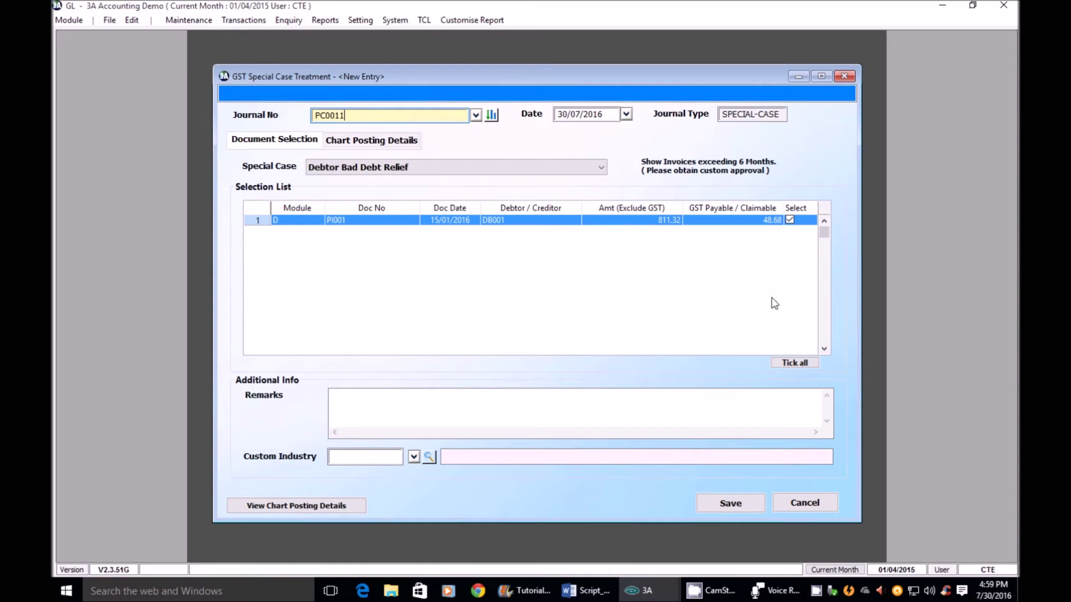
{"action": "left_click", "coordinate": [726, 504]}
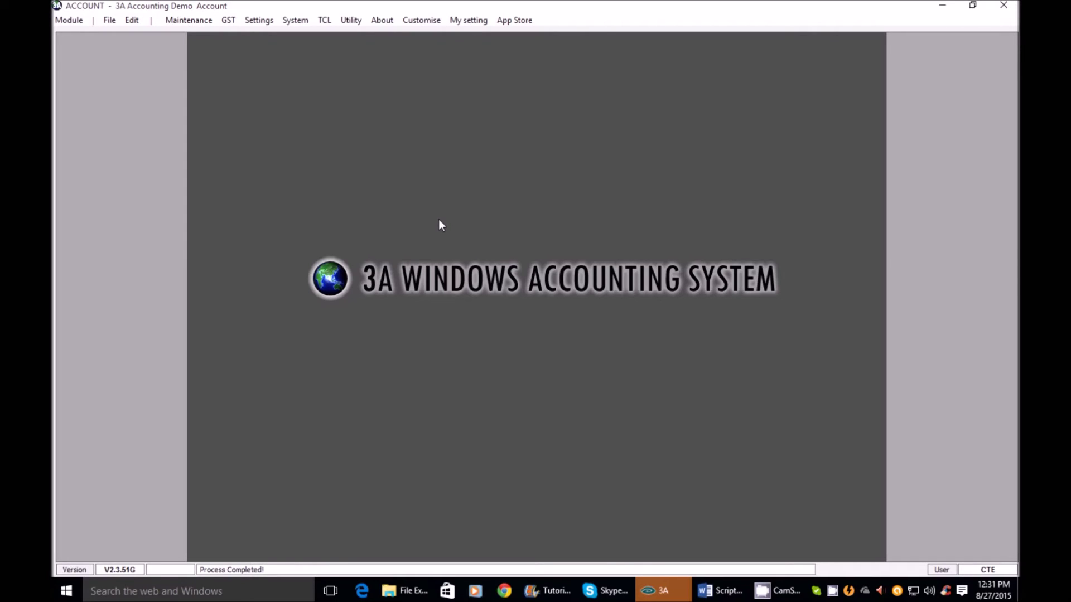
Create a GST-03 return in the Account module for 01/07/2016 to 31/07/2016 and calculate its figures.
{"action": "left_click", "coordinate": [230, 25]}
{"action": "mouse_move", "coordinate": [240, 48]}
{"action": "left_click", "coordinate": [393, 65]}
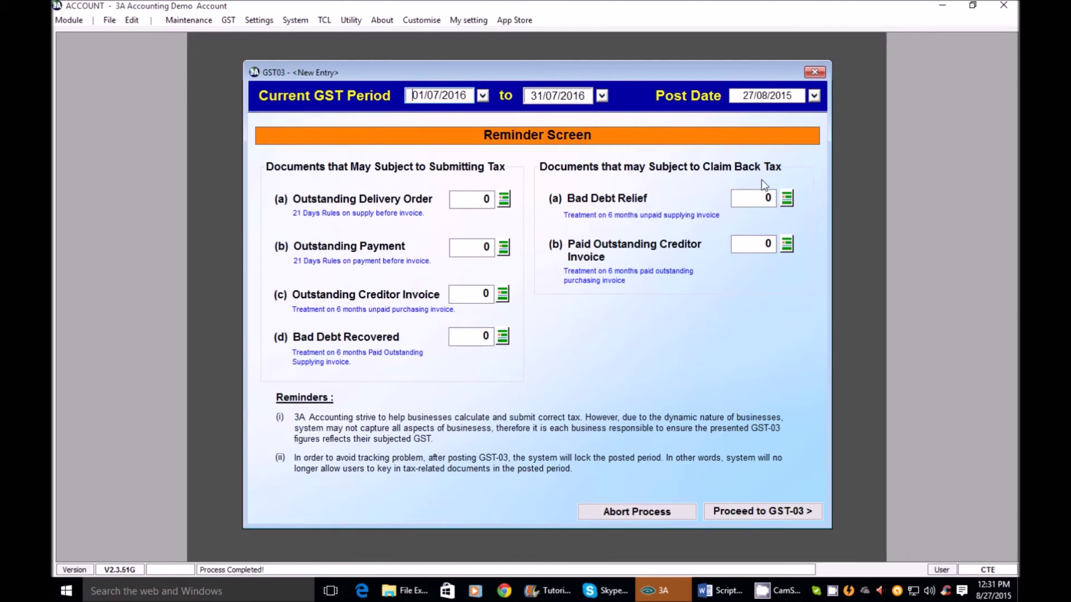
{"action": "left_click", "coordinate": [781, 512]}
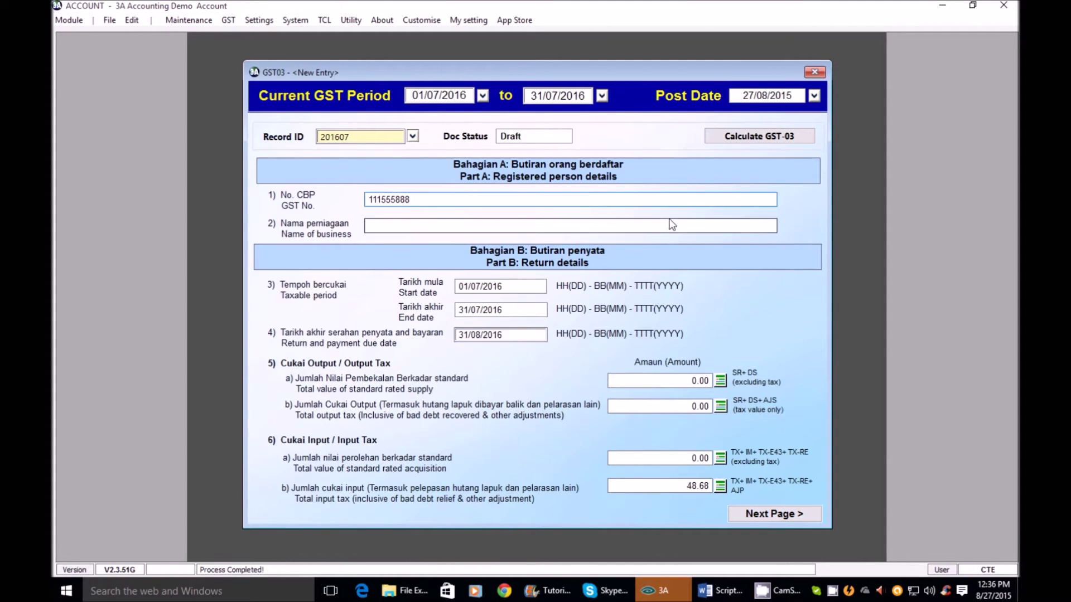
{"action": "left_click", "coordinate": [768, 139]}
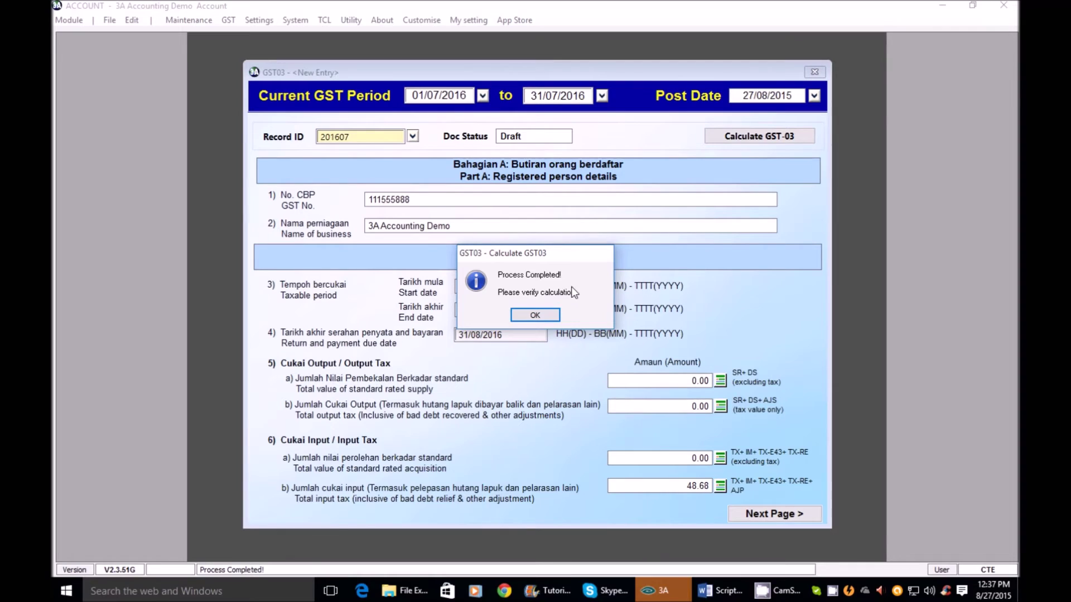
{"action": "left_click", "coordinate": [537, 316]}
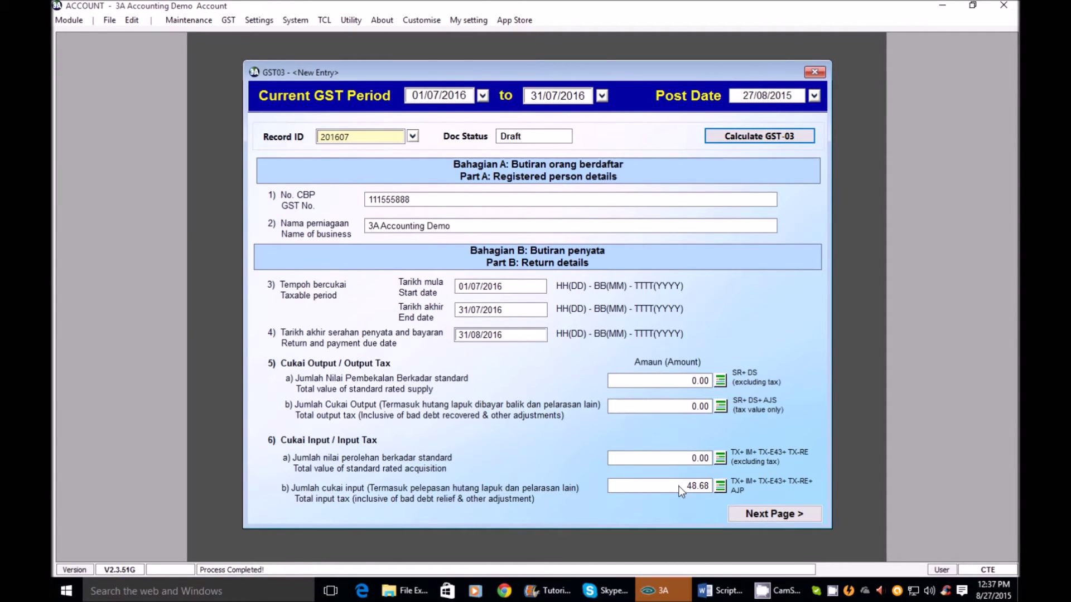
Post the GST-03 return from its final page with post date 31/07/2016 and close the form.
{"action": "left_click", "coordinate": [742, 513]}
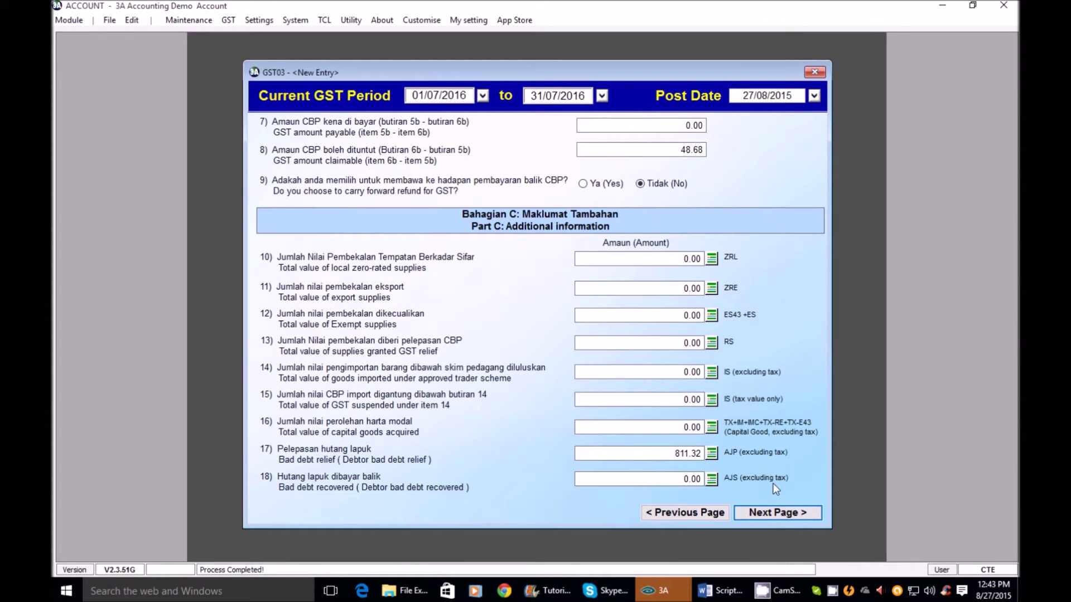
{"action": "left_click", "coordinate": [775, 515]}
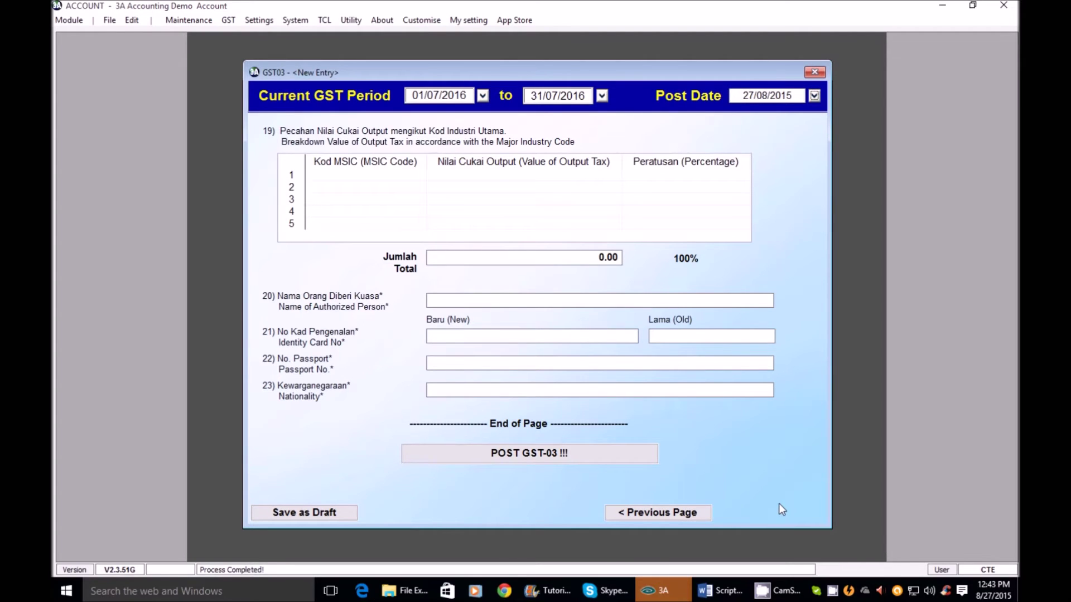
{"action": "left_click", "coordinate": [519, 454]}
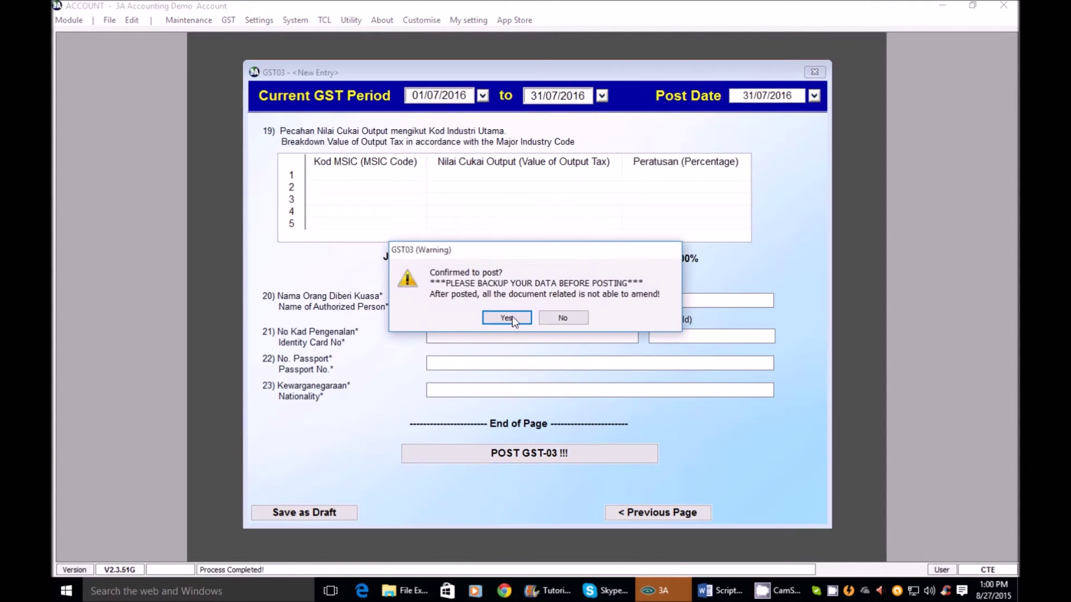
{"action": "left_click", "coordinate": [512, 316]}
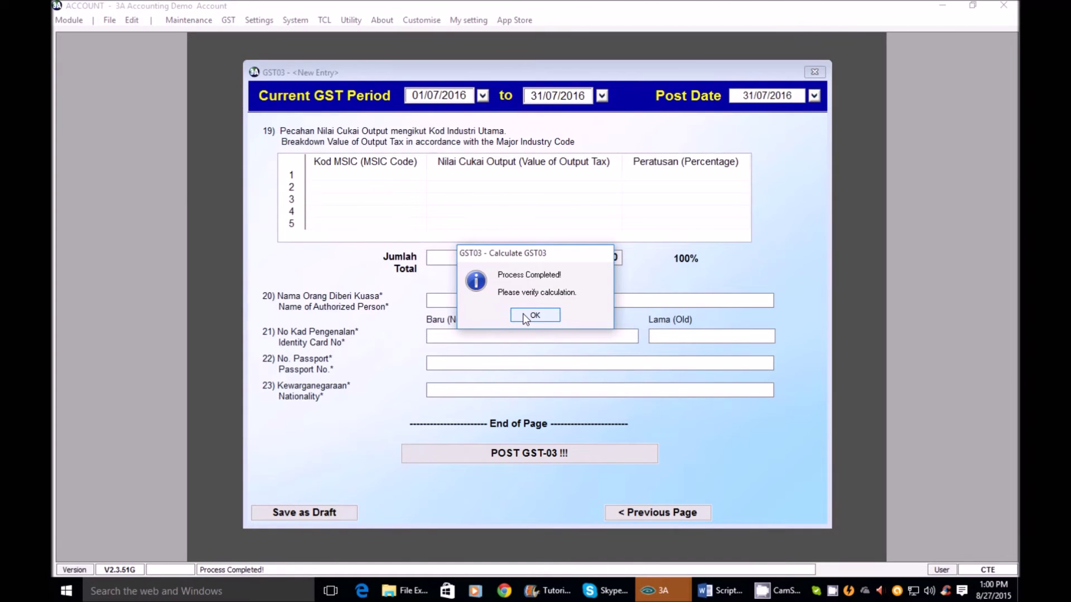
{"action": "left_click", "coordinate": [525, 317]}
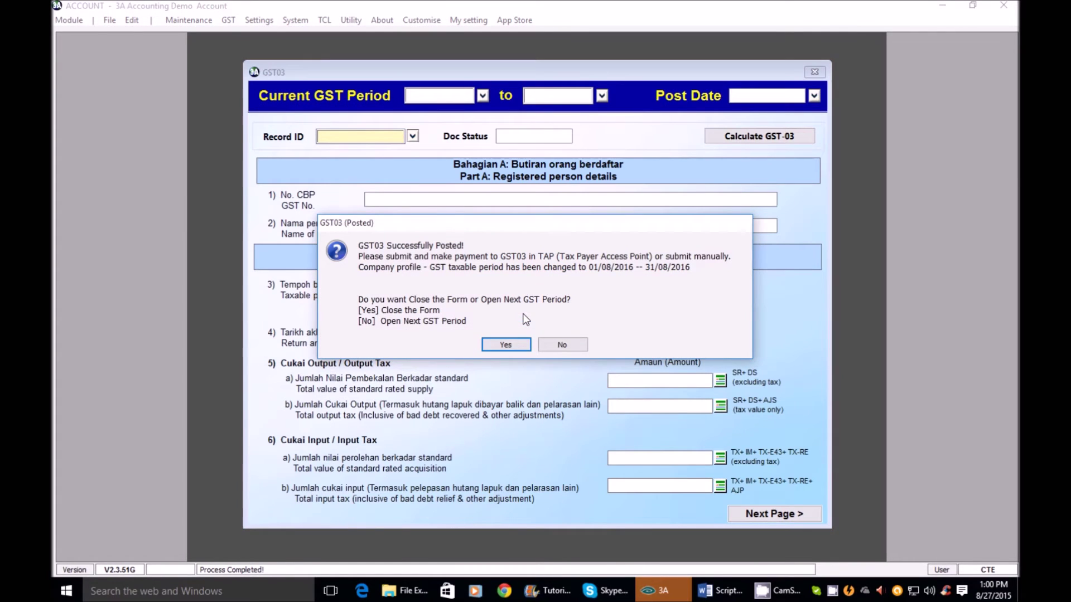
{"action": "left_click", "coordinate": [509, 345]}
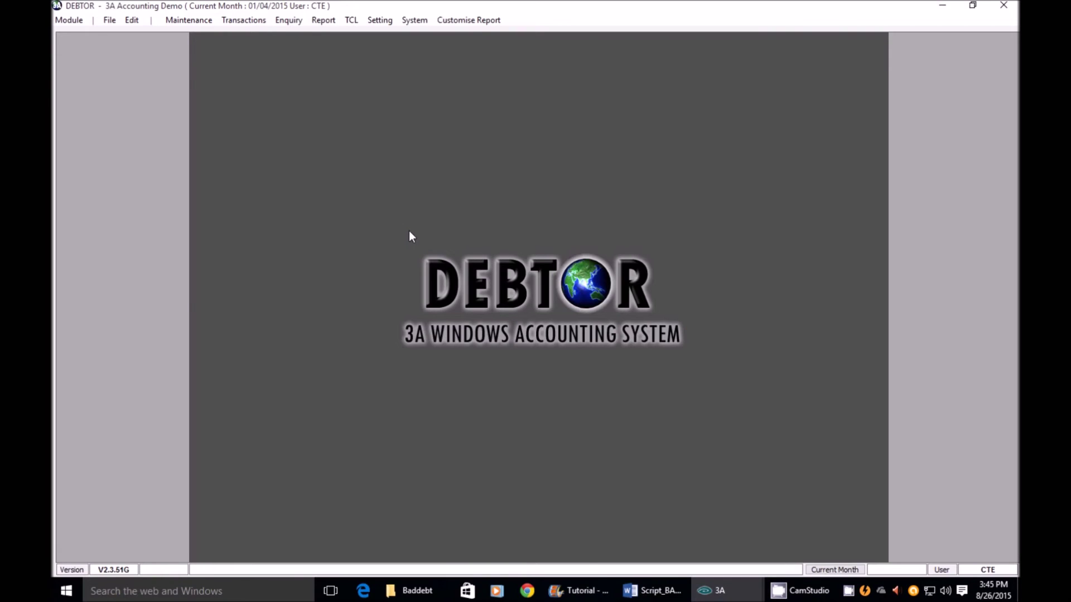
Enter debtor payment PMT002-PI001 of 300.00 for DB001 dated 15/08/2016, offset it against invoice PI001 and post it.
{"action": "left_click", "coordinate": [243, 22]}
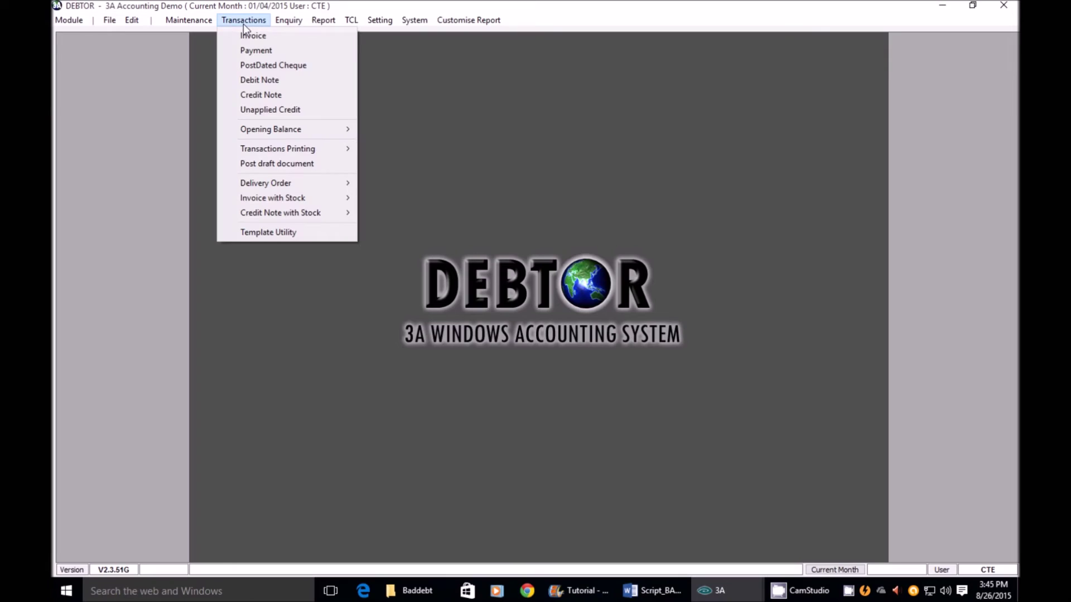
{"action": "left_click", "coordinate": [236, 51]}
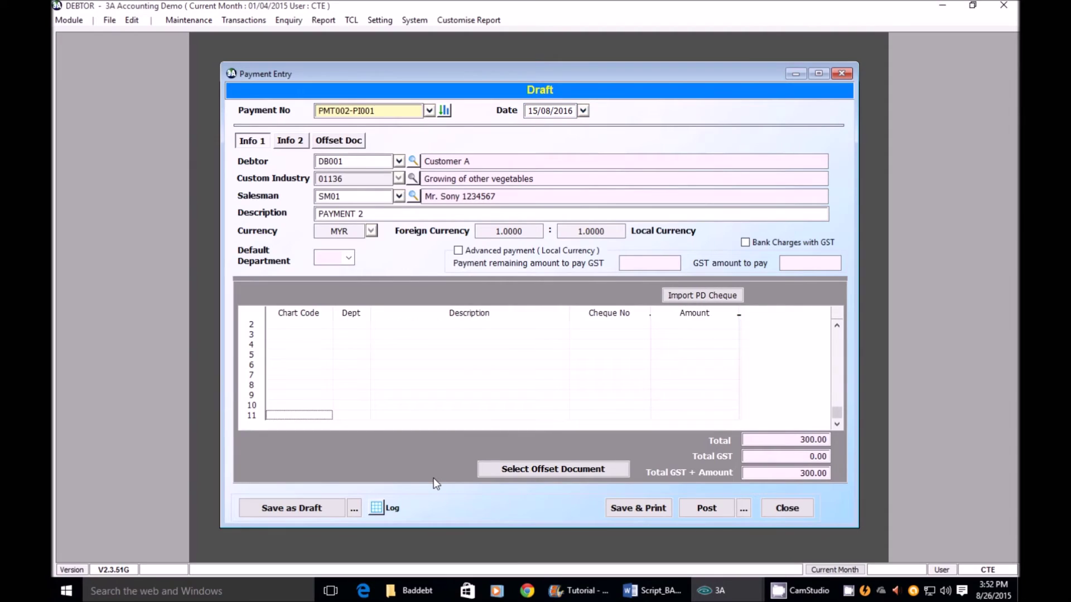
{"action": "left_click", "coordinate": [546, 469]}
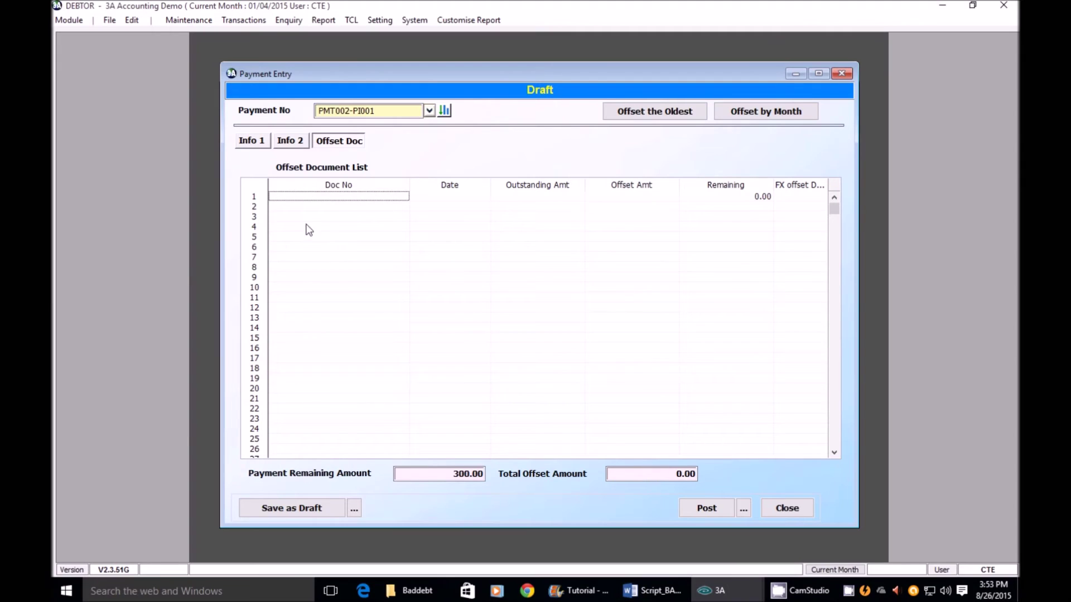
{"action": "double_click", "coordinate": [302, 198]}
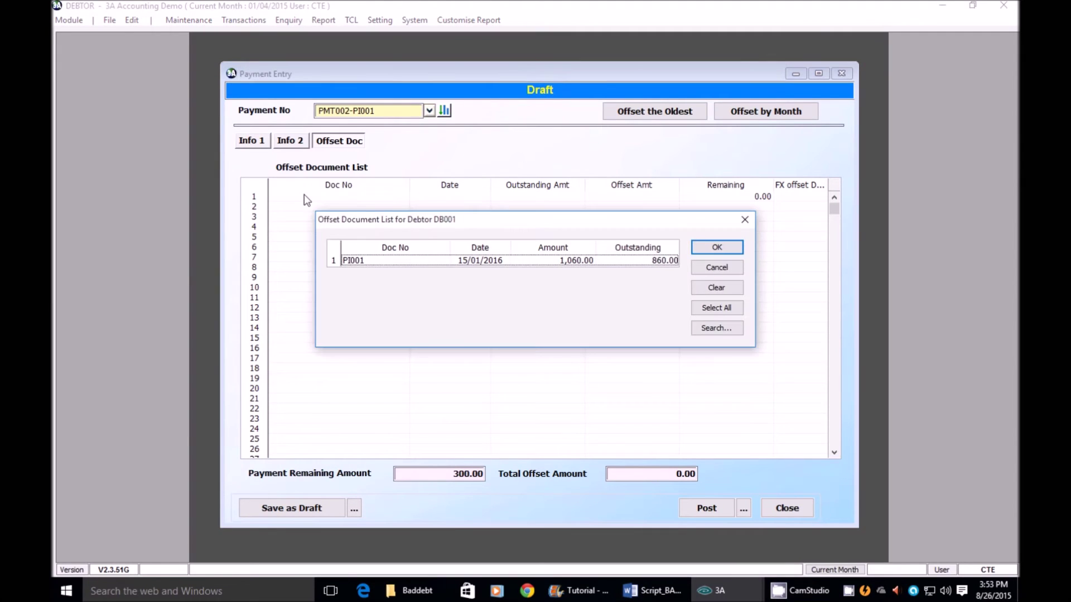
{"action": "left_click", "coordinate": [350, 261]}
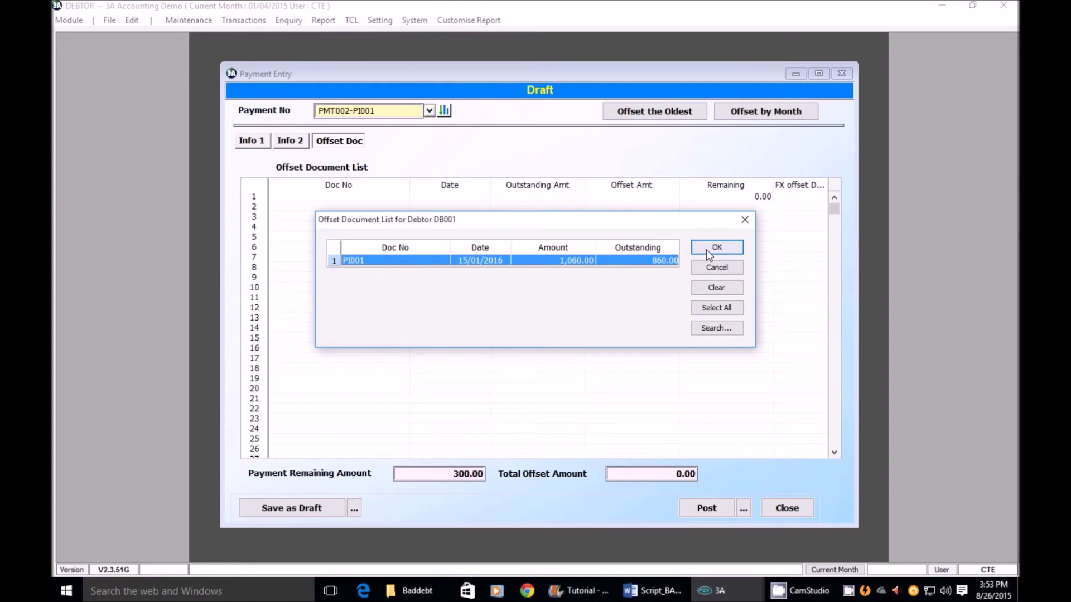
{"action": "left_click", "coordinate": [706, 250]}
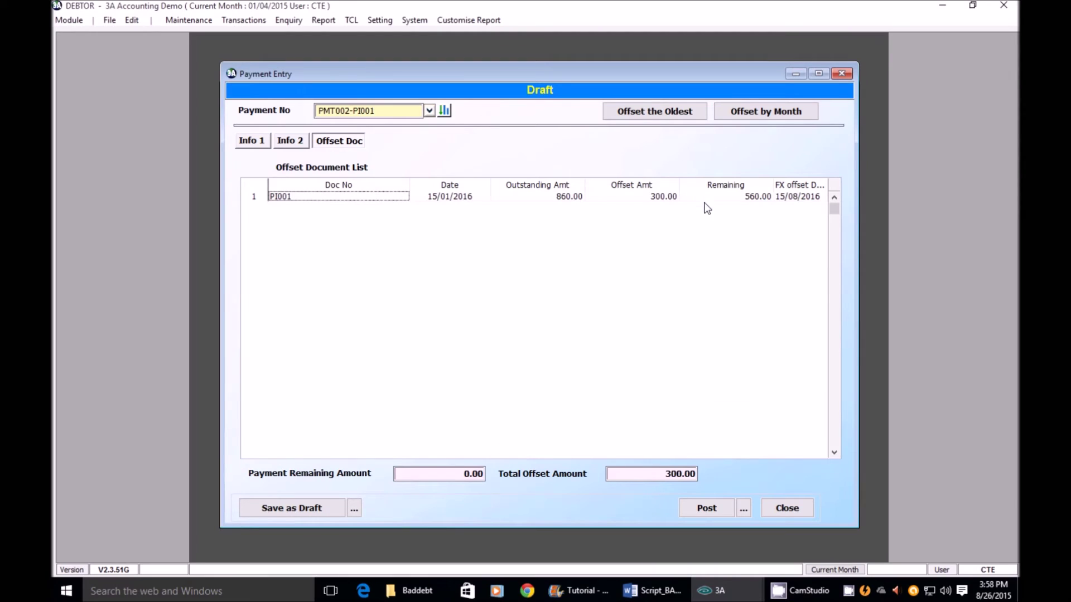
{"action": "left_click", "coordinate": [706, 507]}
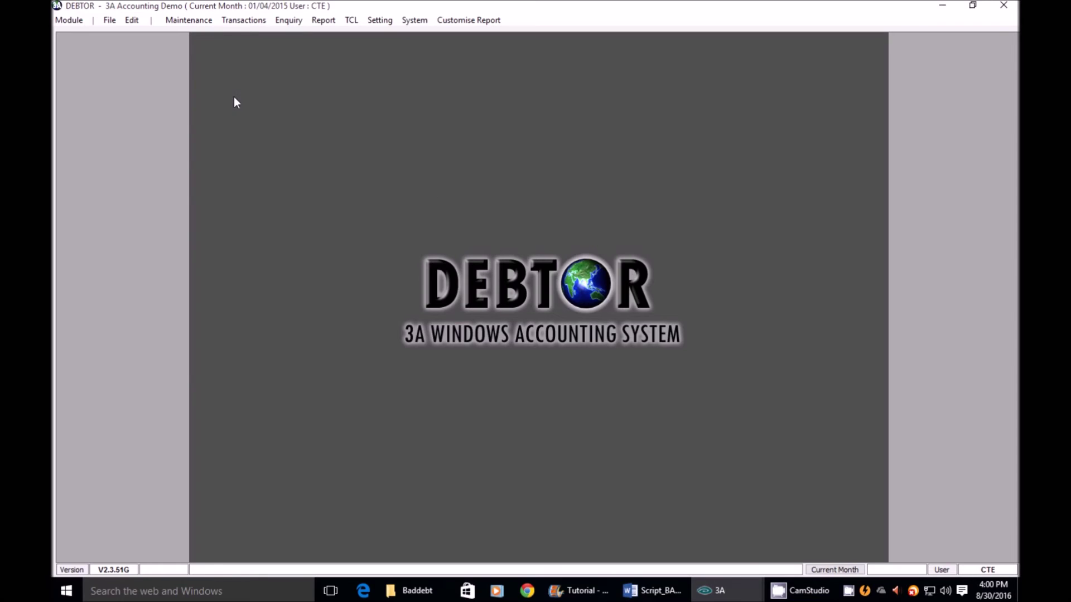
Query the Debtor Ledger Enquiry for debtor DB001 to review its invoice and payments, and close the enquiry.
{"action": "left_click", "coordinate": [290, 21]}
{"action": "left_click", "coordinate": [316, 35]}
{"action": "left_click", "coordinate": [360, 108]}
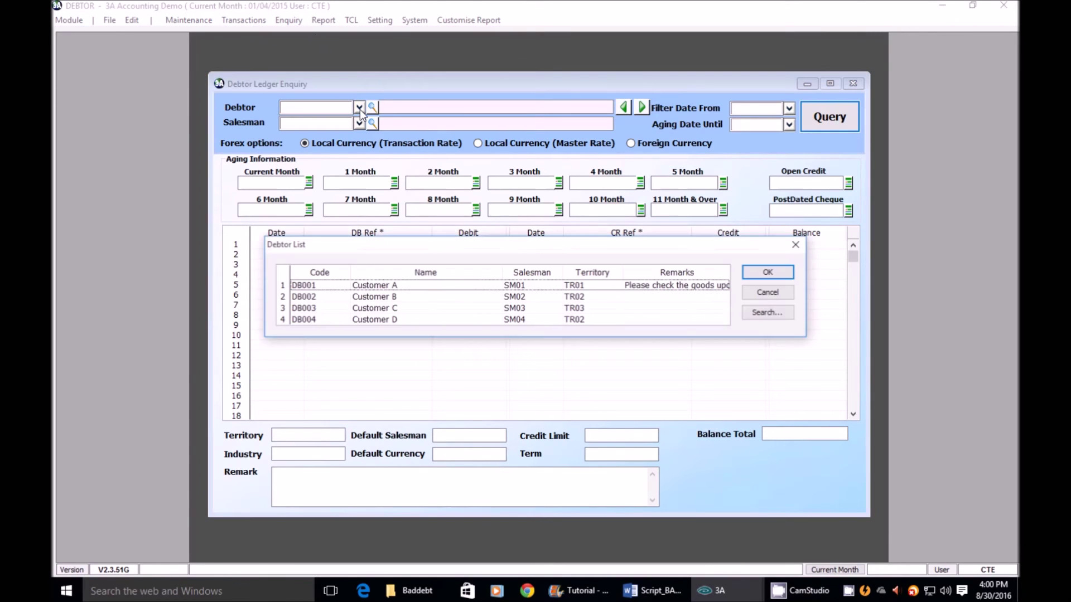
{"action": "double_click", "coordinate": [430, 286]}
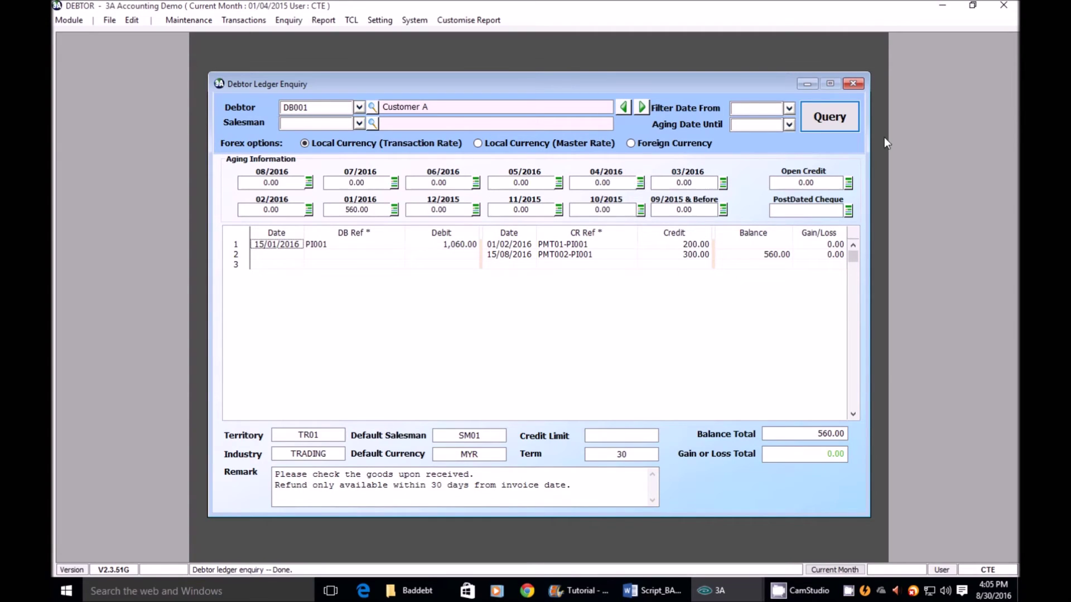
{"action": "left_click", "coordinate": [853, 85]}
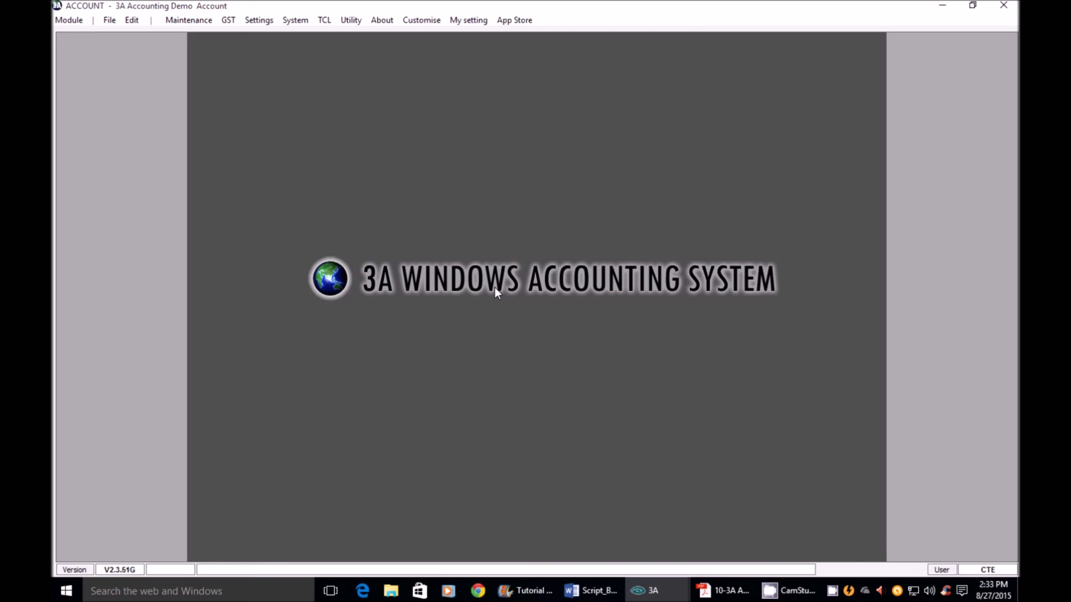
Start a GST-03 return for 01/08/2016 to 31/08/2016, preview its Debtor Bad Debt Recover Report, and close the form.
{"action": "left_click", "coordinate": [227, 21]}
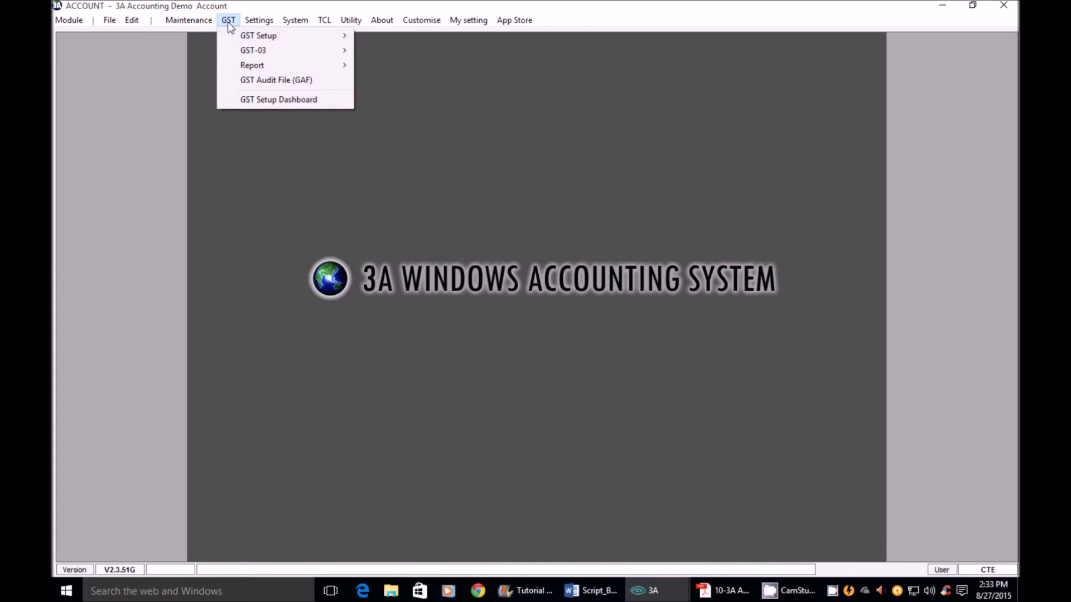
{"action": "mouse_move", "coordinate": [231, 49]}
{"action": "left_click", "coordinate": [380, 66]}
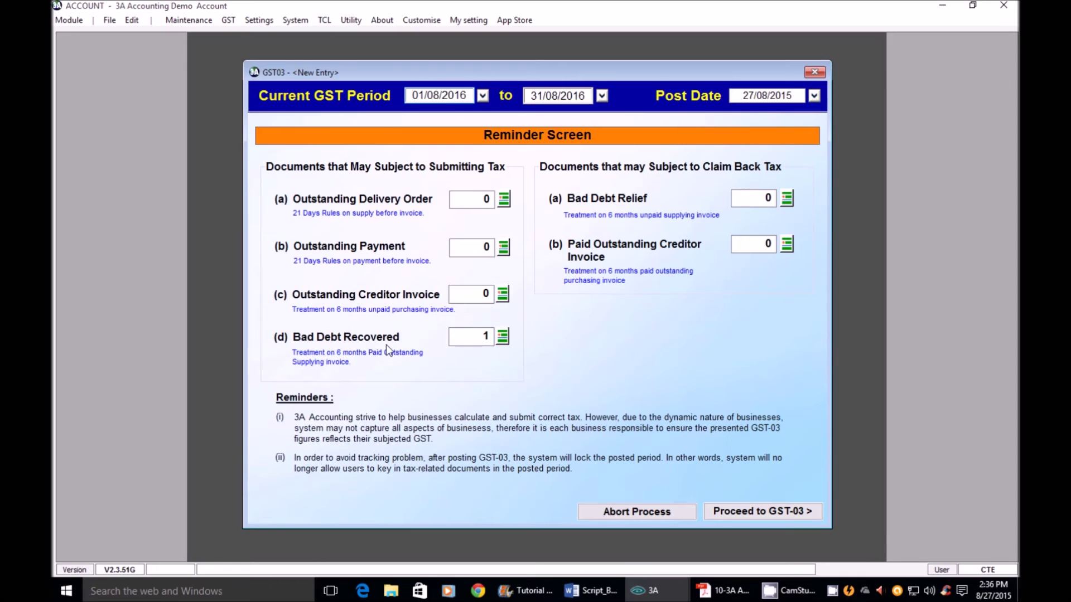
{"action": "left_click", "coordinate": [503, 340]}
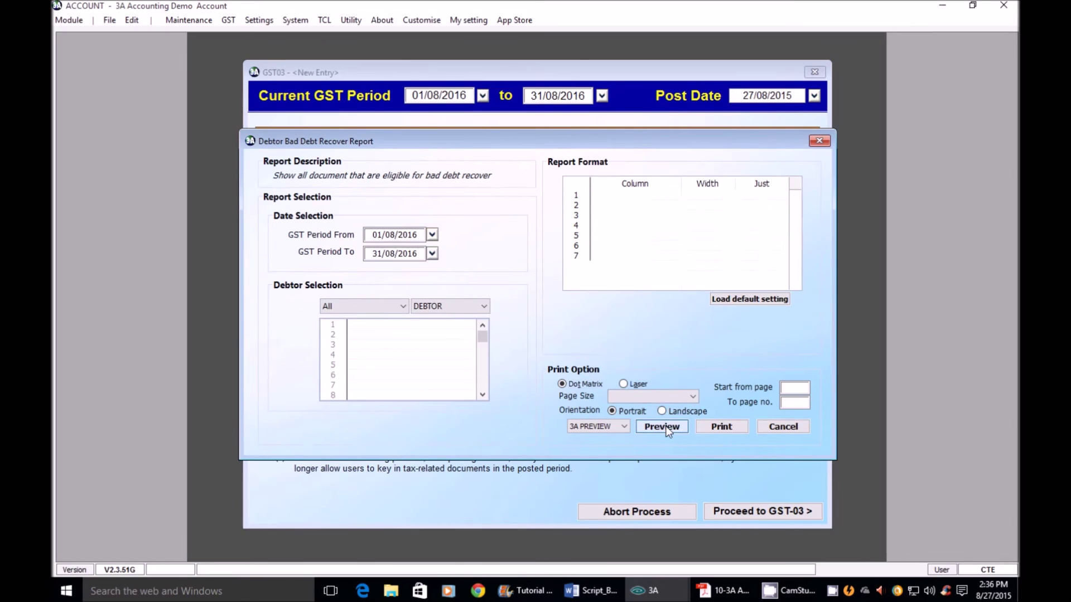
{"action": "left_click", "coordinate": [664, 427]}
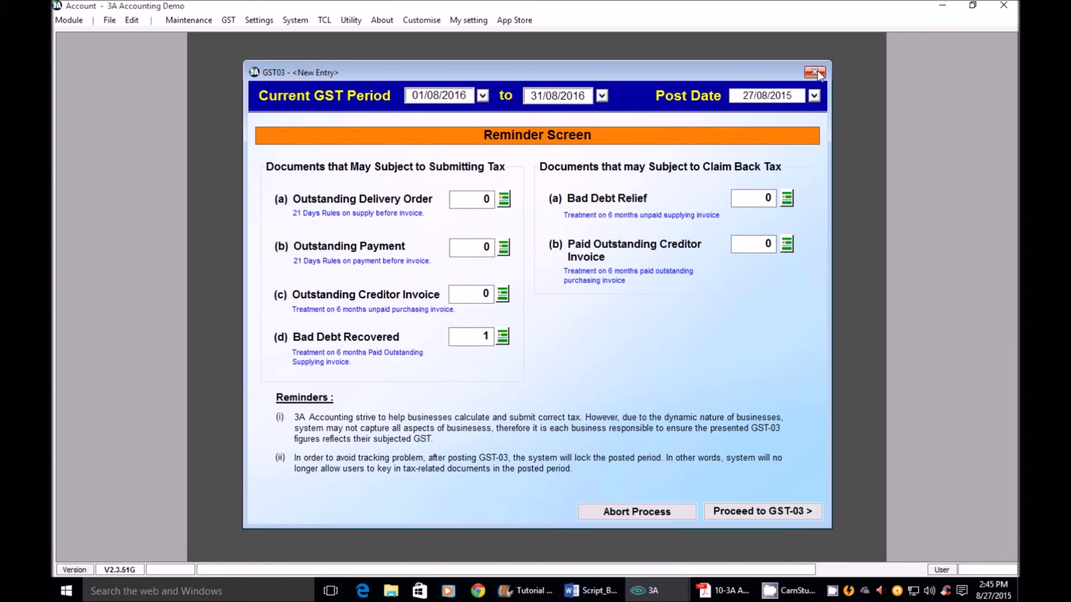
{"action": "left_click", "coordinate": [814, 73]}
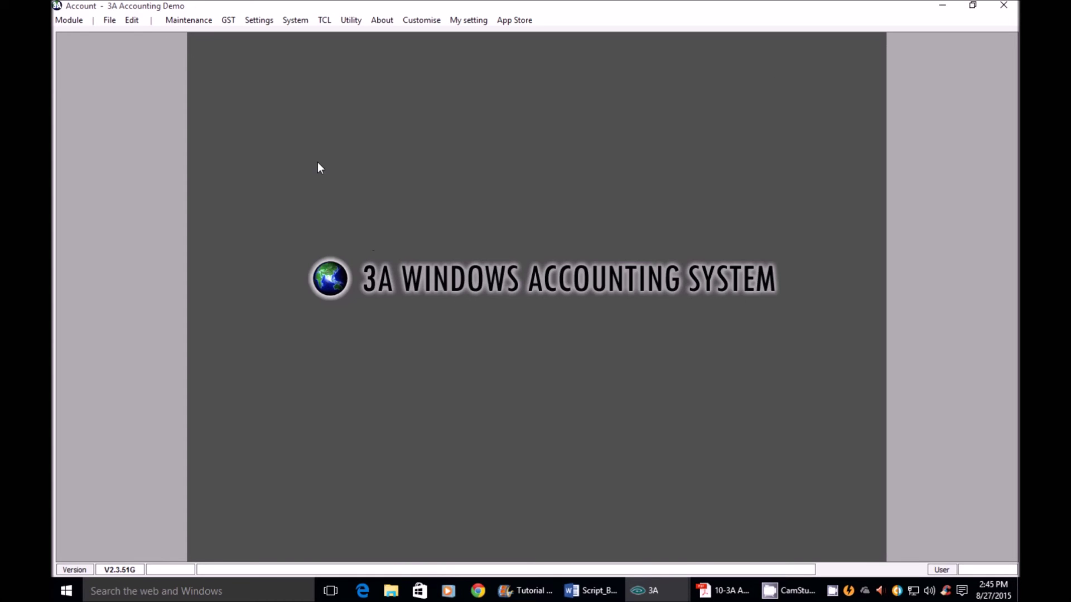
In the General Ledger module, save GST special case journal BDBTREC-201407 dated 30/08/2016 as Debtor Bad Debt Recover for invoice PI001, checking its chart postings.
{"action": "left_click", "coordinate": [74, 21]}
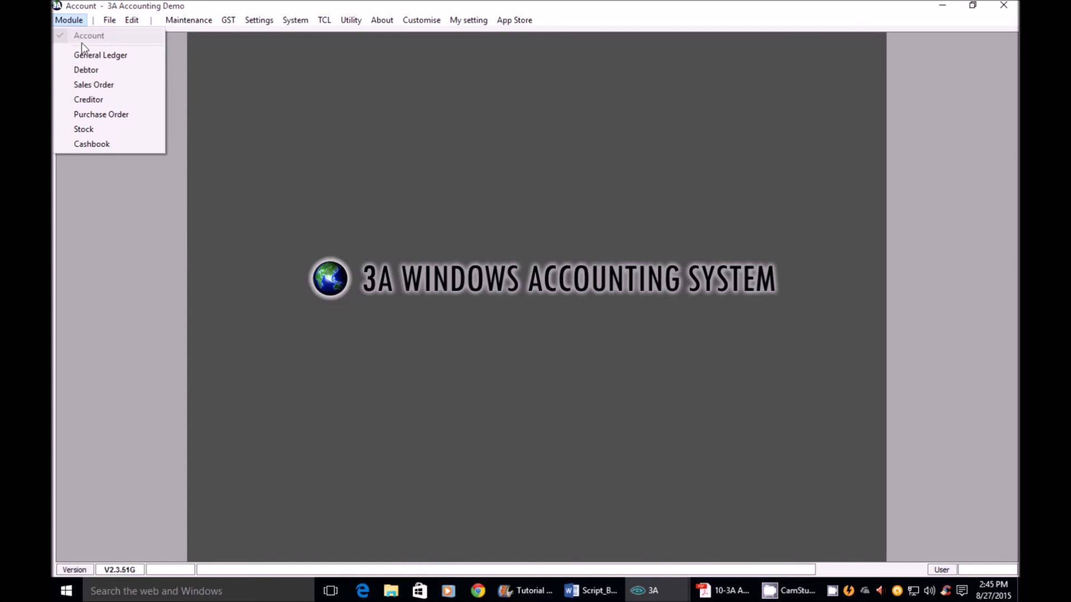
{"action": "left_click", "coordinate": [88, 54]}
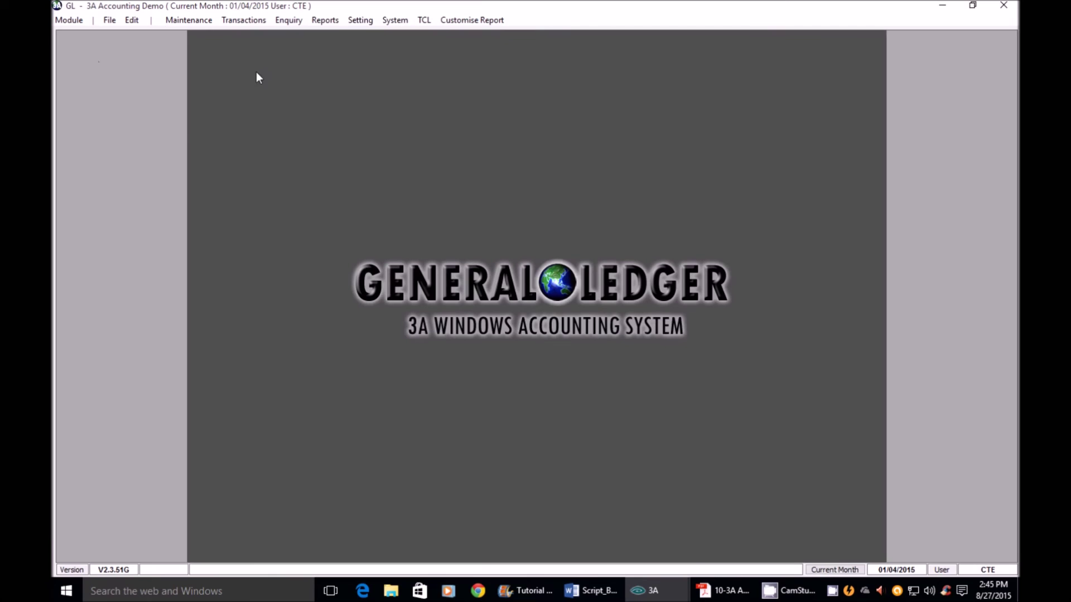
{"action": "left_click", "coordinate": [239, 22]}
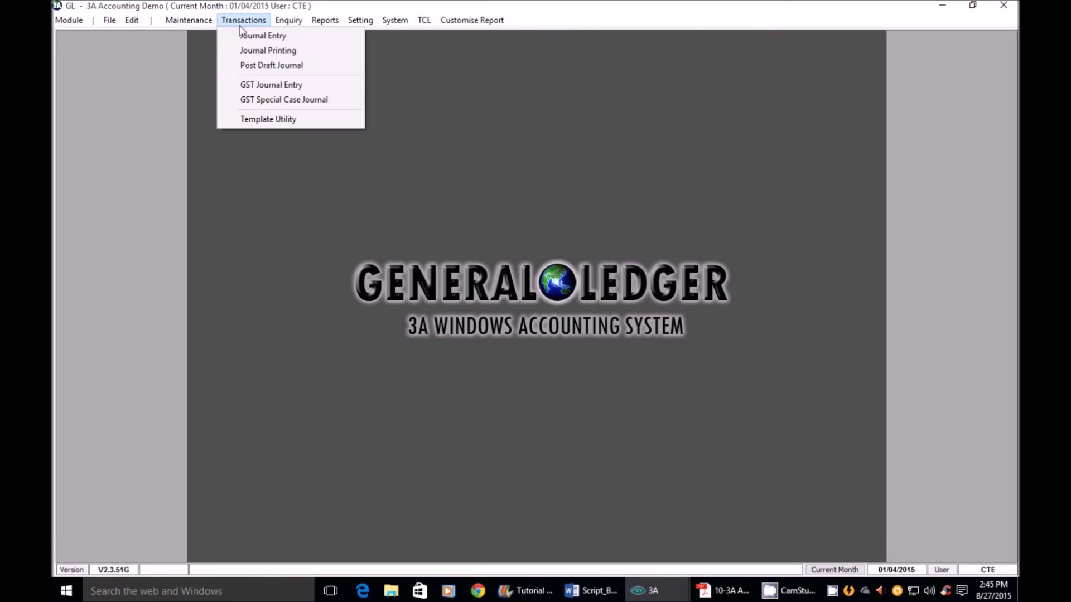
{"action": "left_click", "coordinate": [260, 102]}
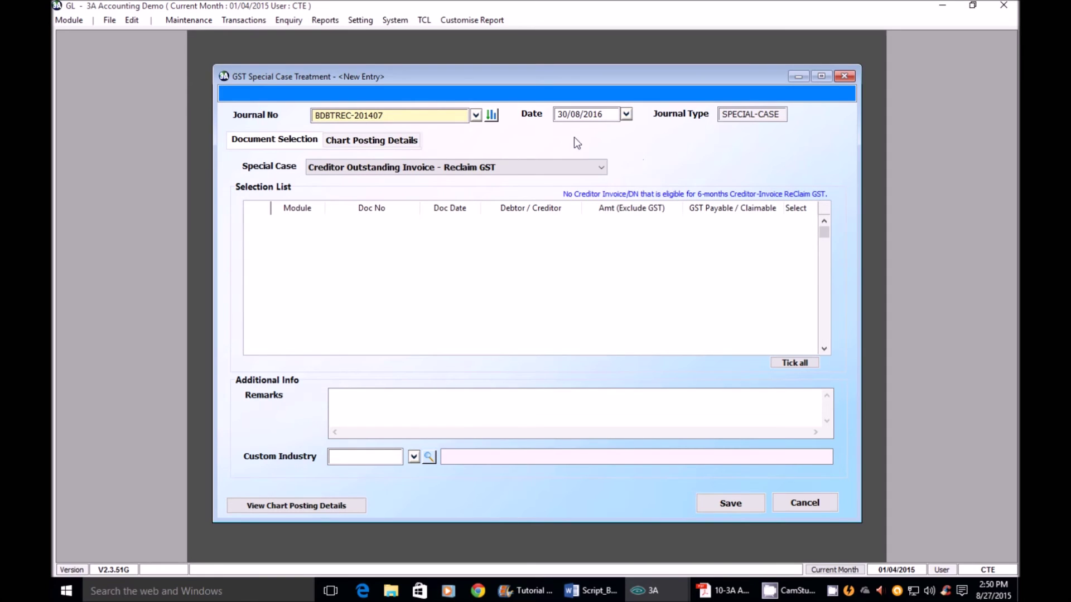
{"action": "left_click", "coordinate": [363, 167]}
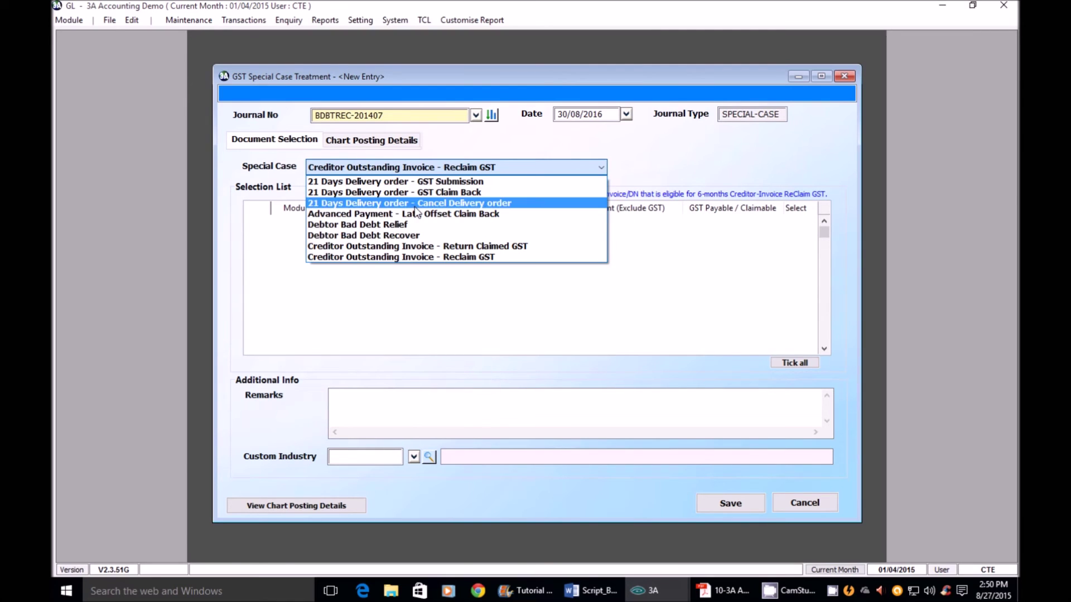
{"action": "left_click", "coordinate": [406, 239]}
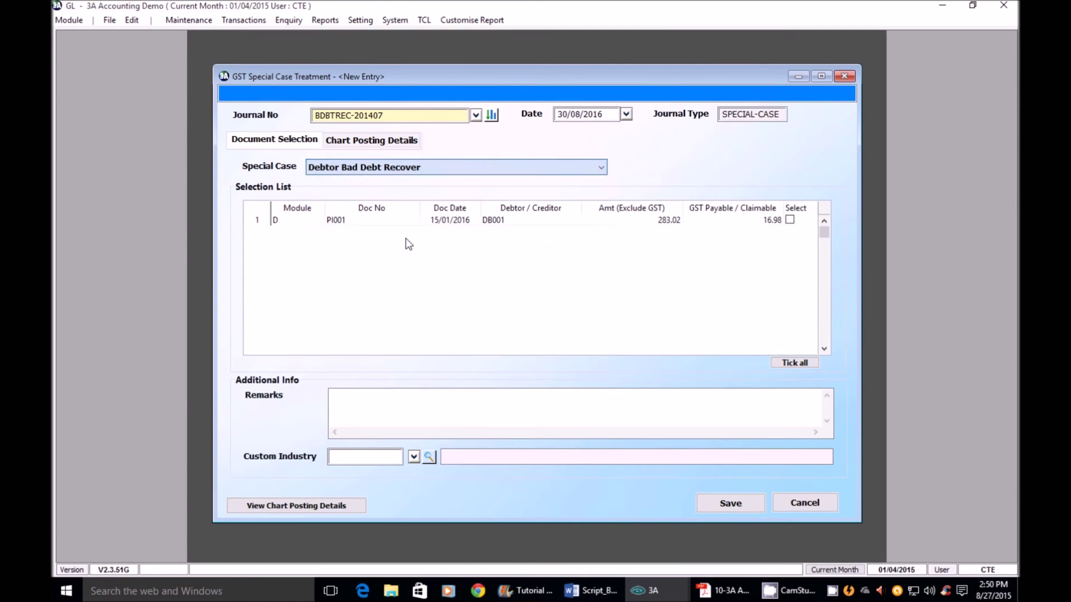
{"action": "left_click", "coordinate": [790, 220]}
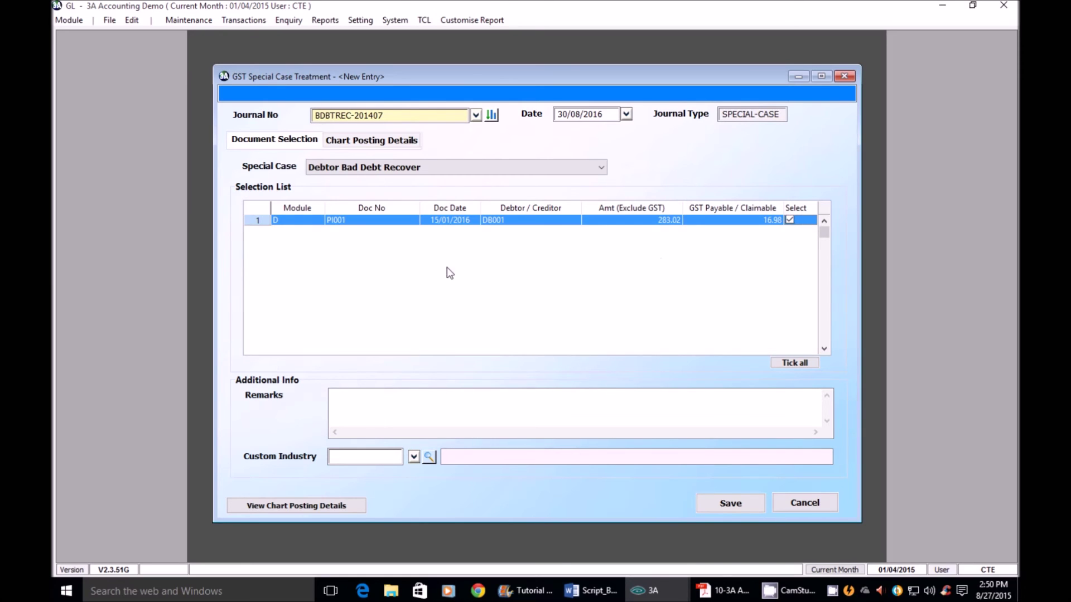
{"action": "left_click", "coordinate": [335, 144]}
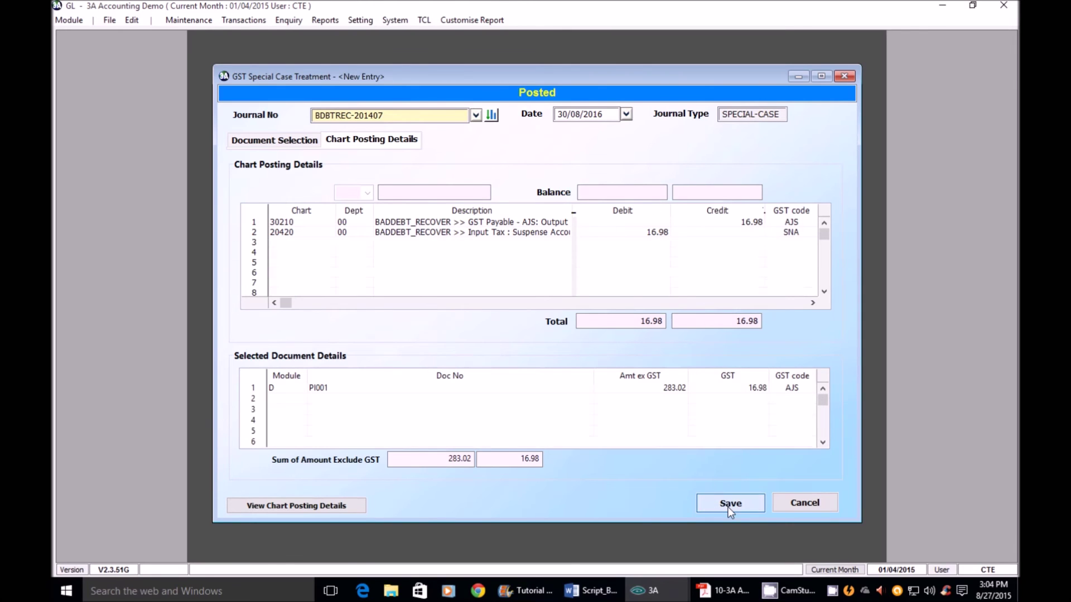
{"action": "left_click", "coordinate": [728, 507]}
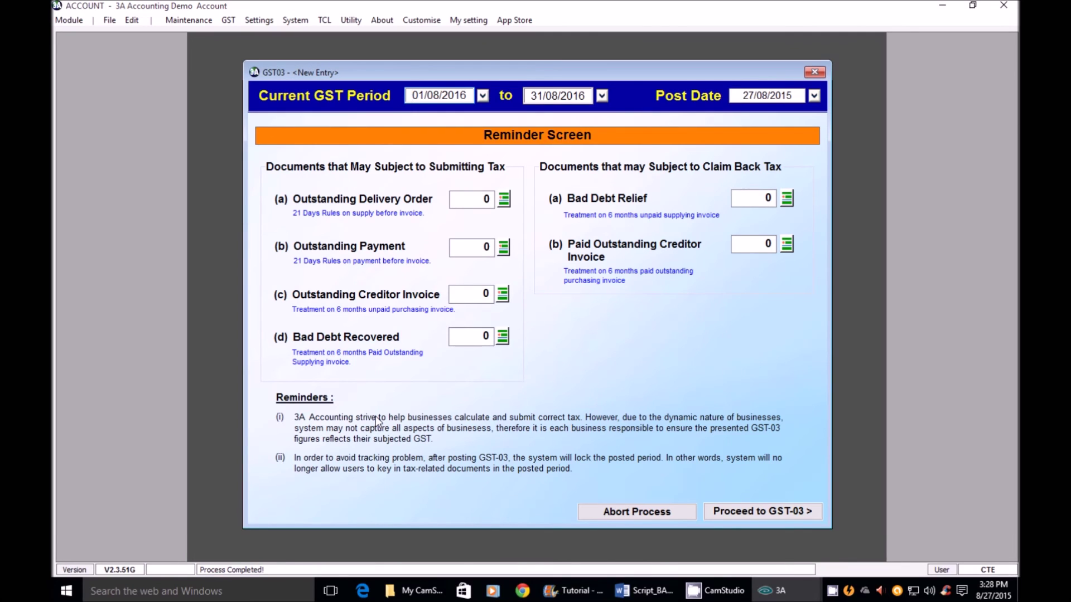
Proceed from the reminder screen to the GST-03 return for 01/08/2016 to 31/08/2016 and calculate its figures.
{"action": "left_click", "coordinate": [751, 509]}
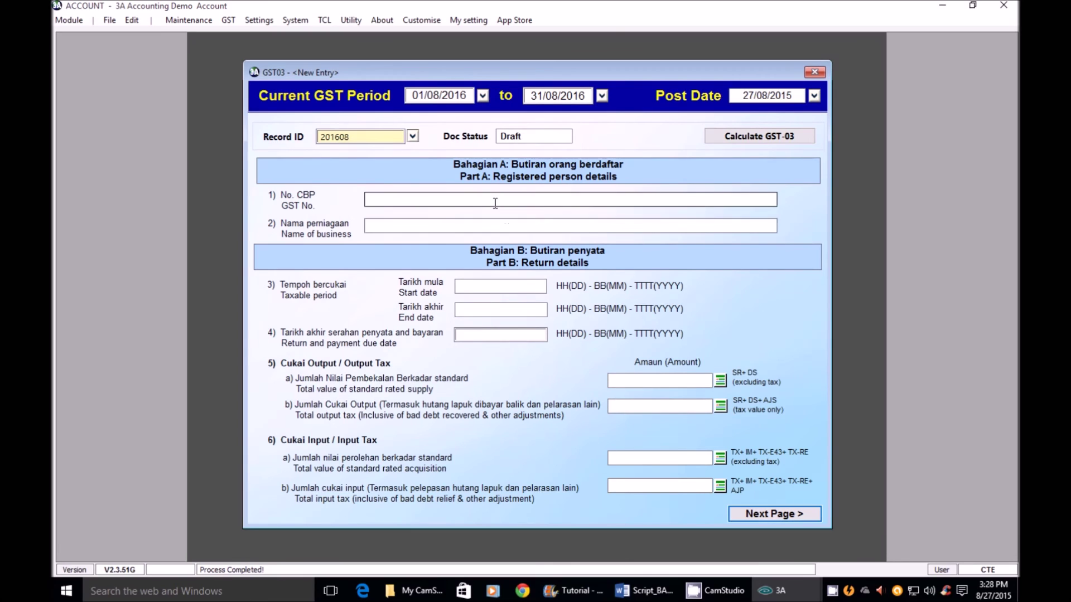
{"action": "left_click", "coordinate": [749, 138]}
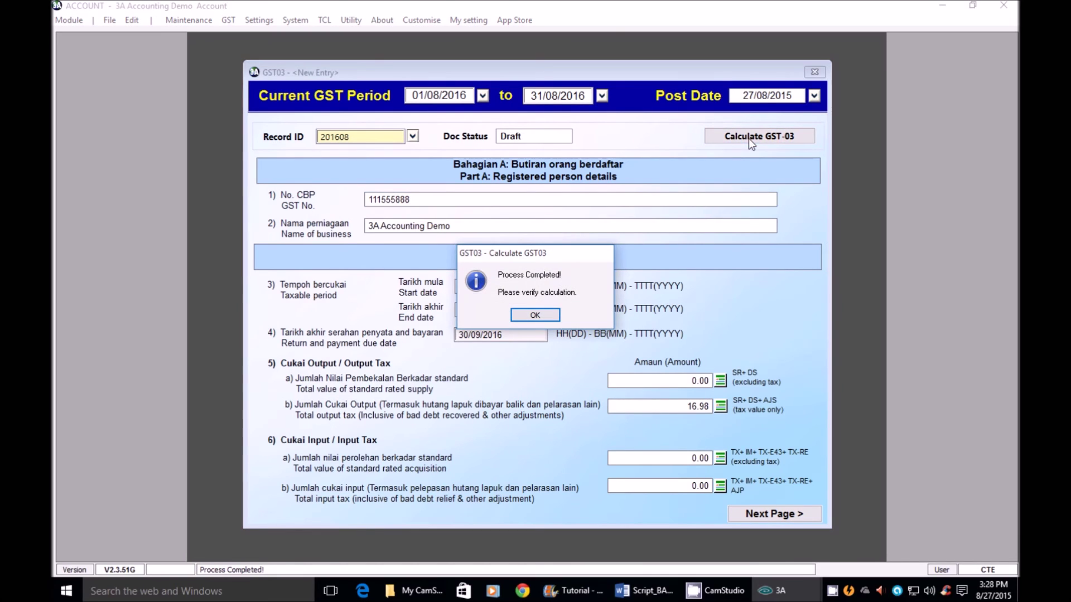
{"action": "left_click", "coordinate": [547, 313]}
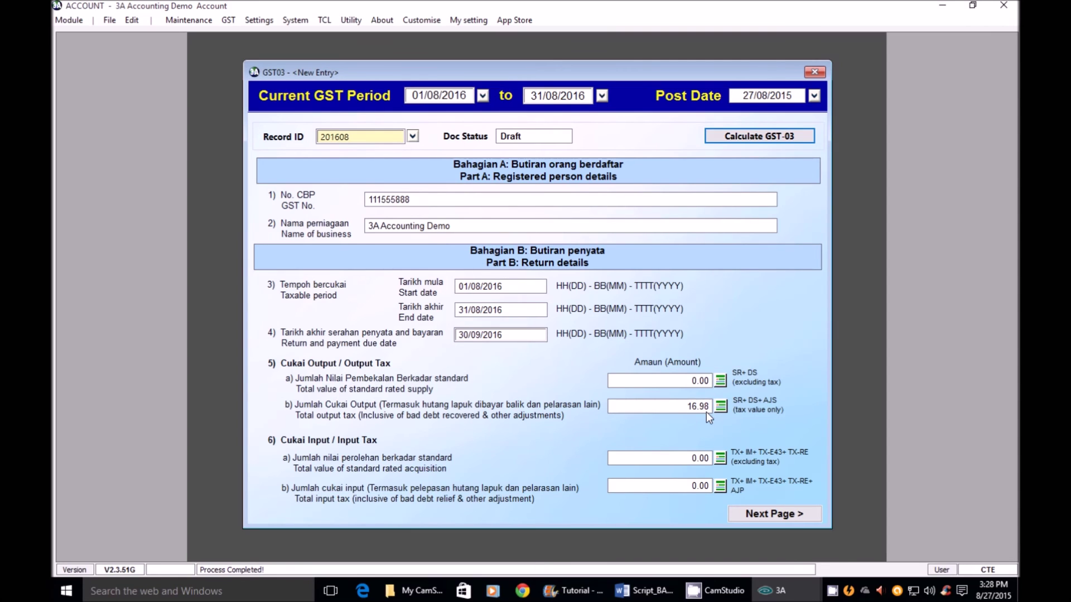
Review the remaining GST-03 pages, set the post date to 31/08/2016, and post the return.
{"action": "left_click", "coordinate": [778, 516]}
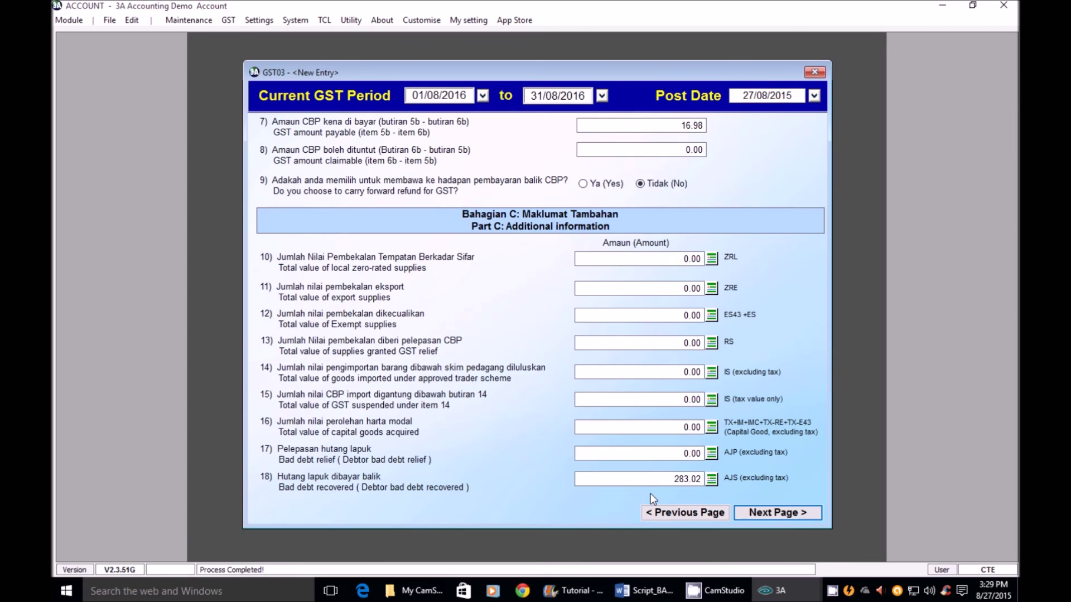
{"action": "left_click", "coordinate": [766, 511]}
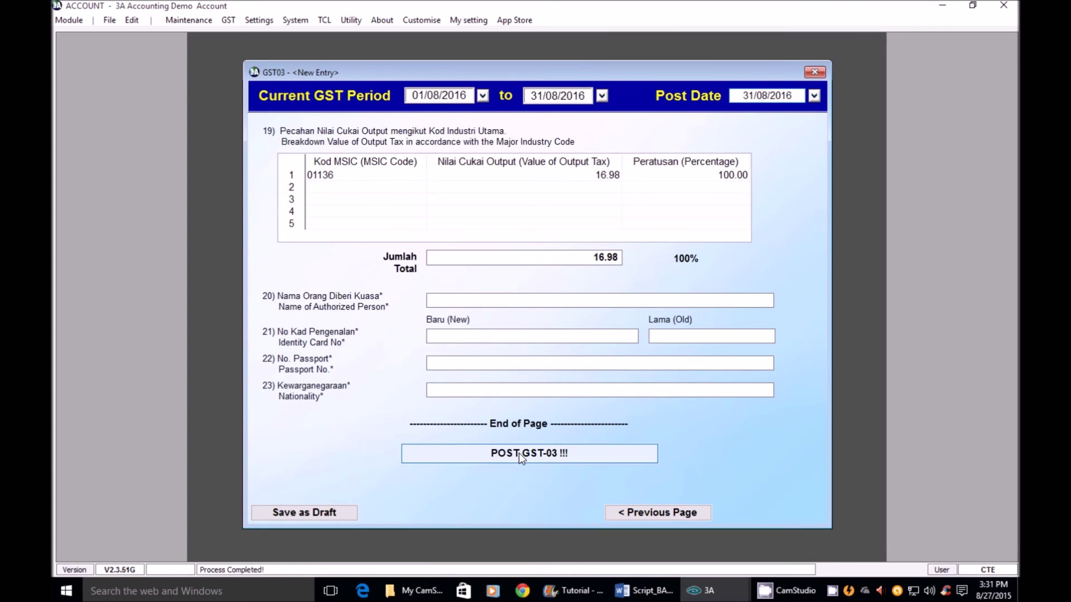
{"action": "left_click", "coordinate": [518, 453]}
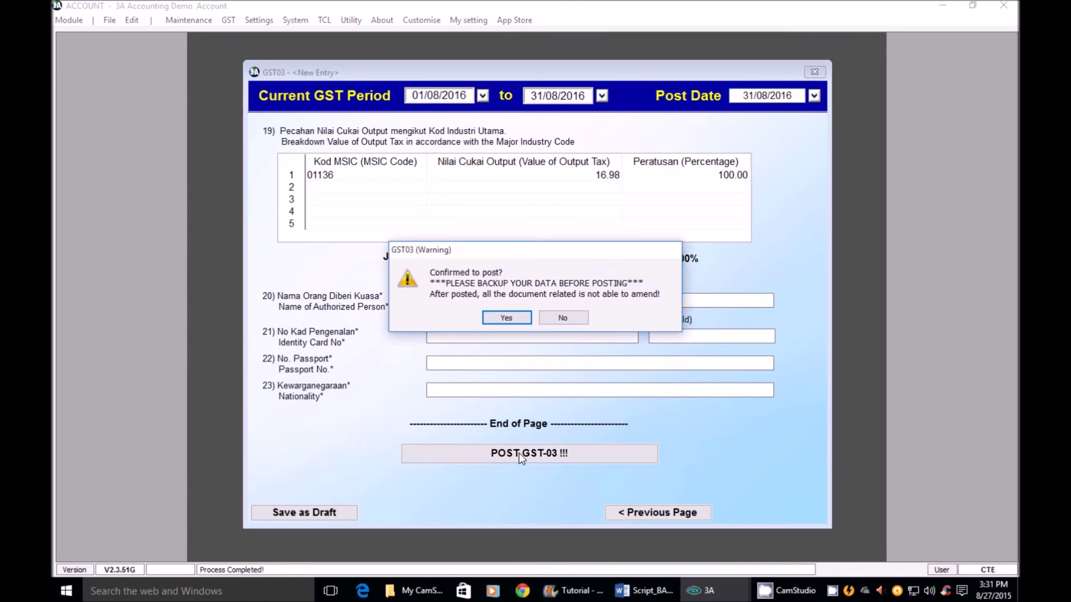
{"action": "left_click", "coordinate": [507, 319]}
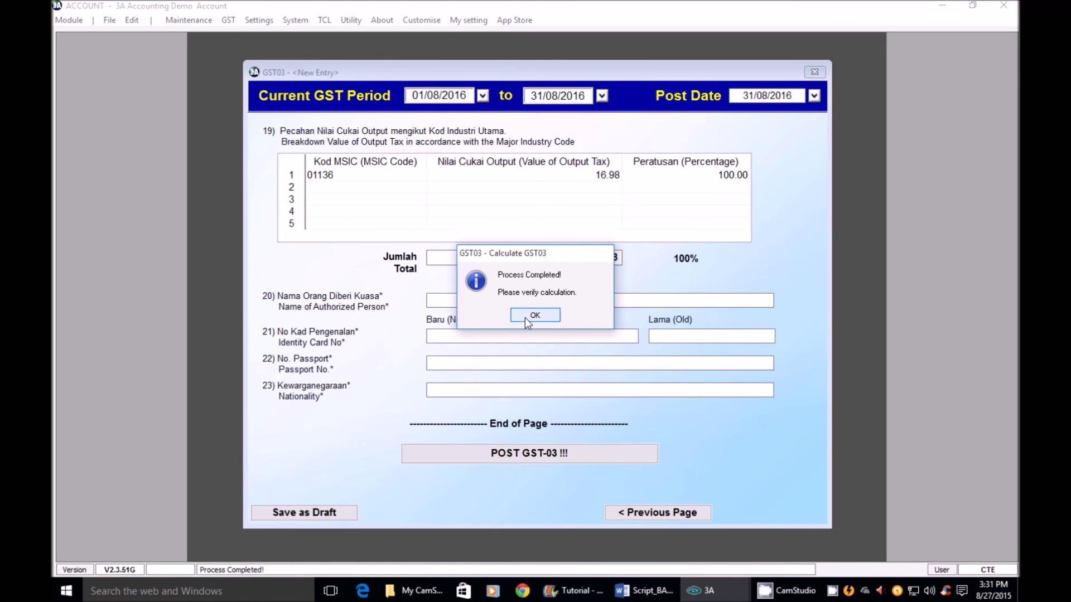
{"action": "left_click", "coordinate": [524, 316]}
{"action": "left_click", "coordinate": [497, 346]}
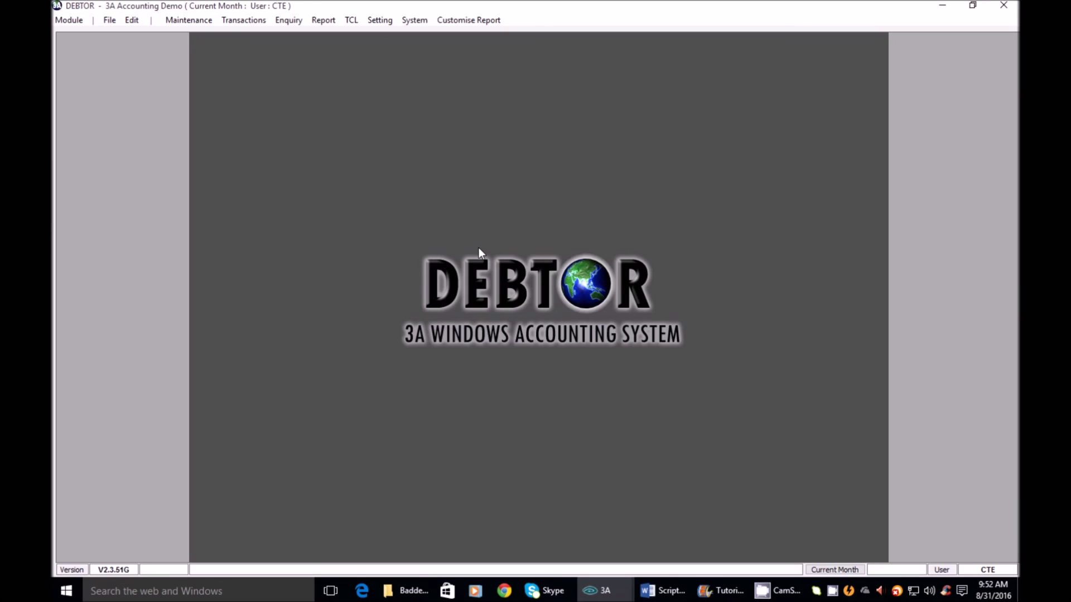
Enter debtor credit note PCN001 for DB001 dated 01/09/2016, remark "Bad debt write off", linked to invoice PI001 with GST Bad Debt - Accounting Write Off enabled.
{"action": "left_click", "coordinate": [241, 21]}
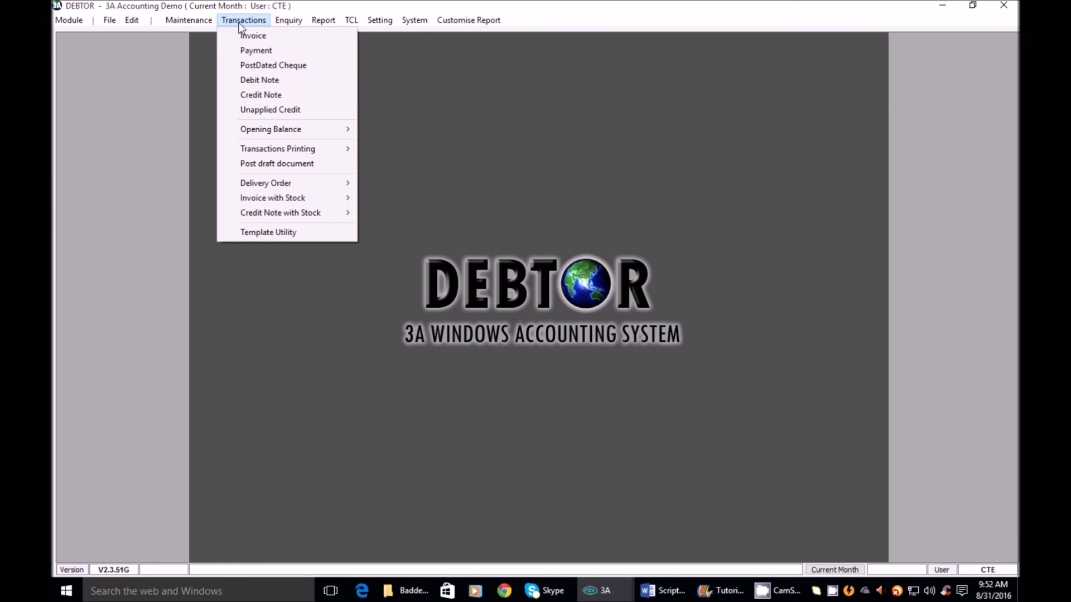
{"action": "left_click", "coordinate": [295, 96]}
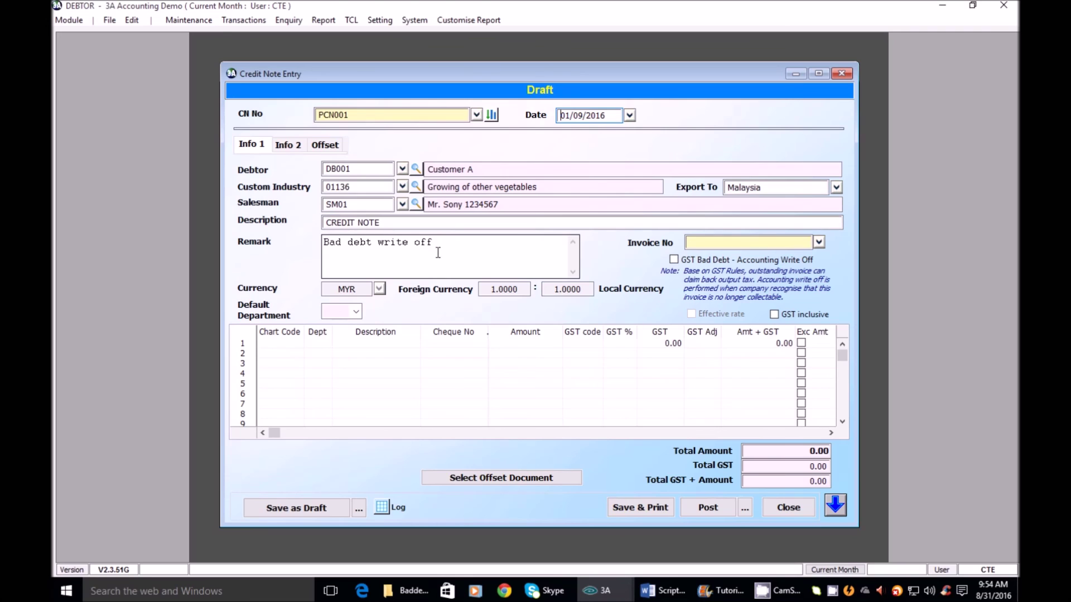
{"action": "left_click", "coordinate": [819, 243]}
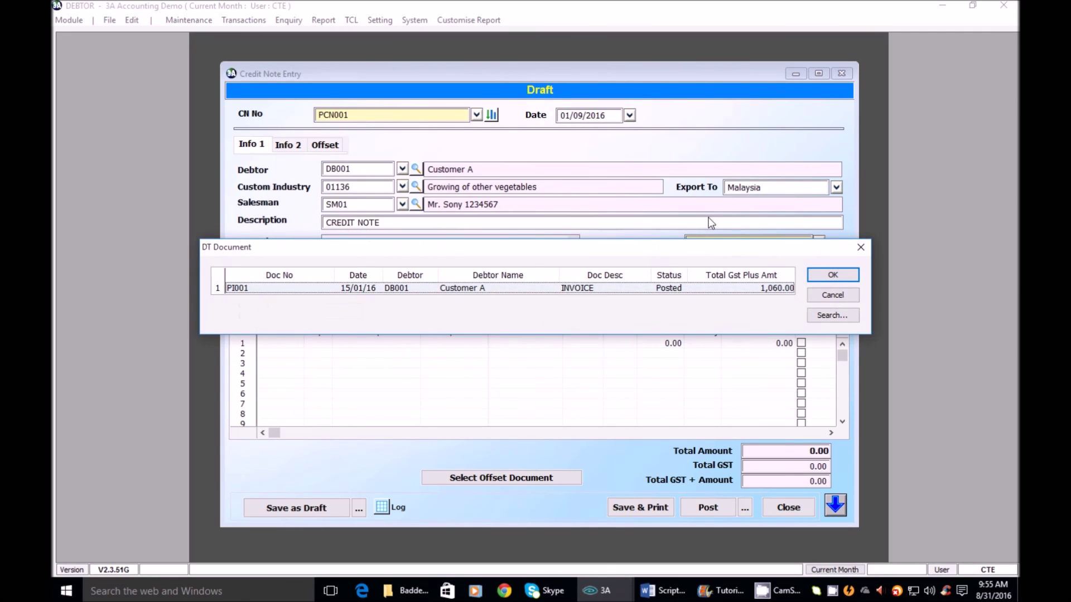
{"action": "left_click", "coordinate": [252, 291]}
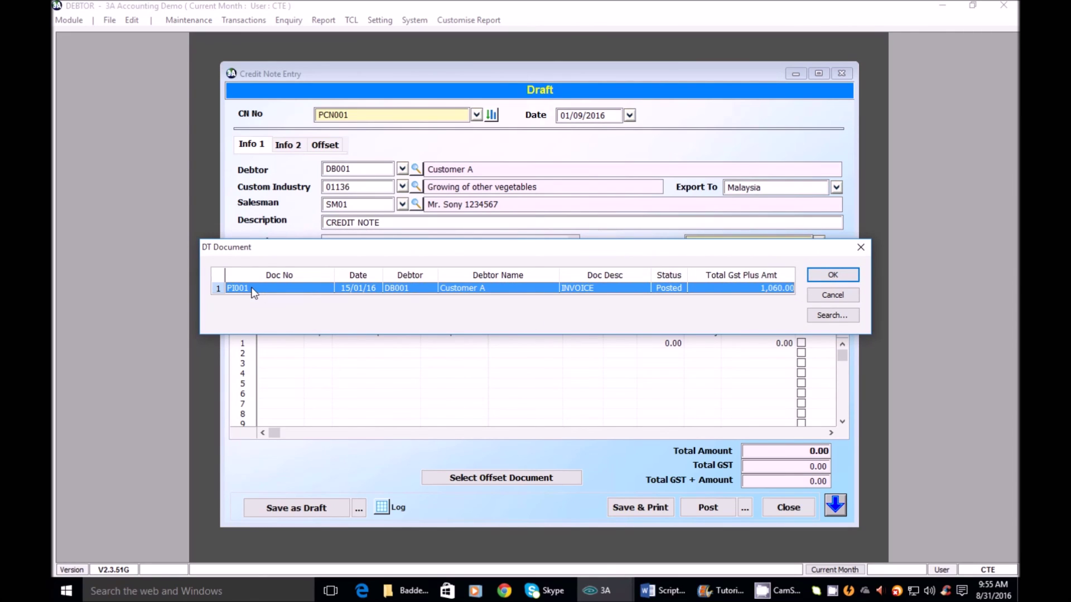
{"action": "left_click", "coordinate": [832, 276]}
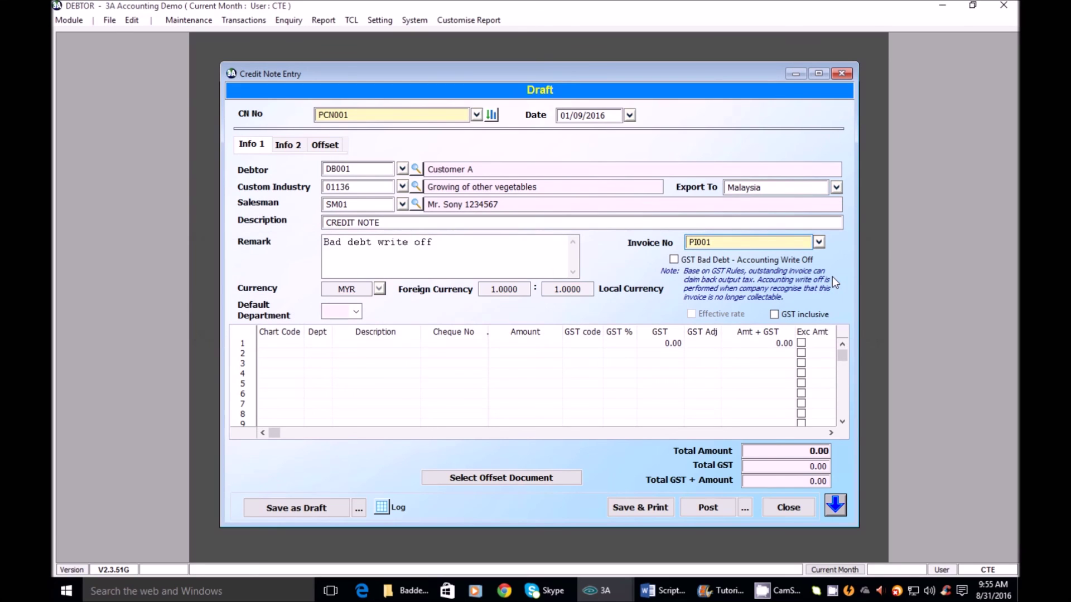
{"action": "left_click", "coordinate": [674, 260]}
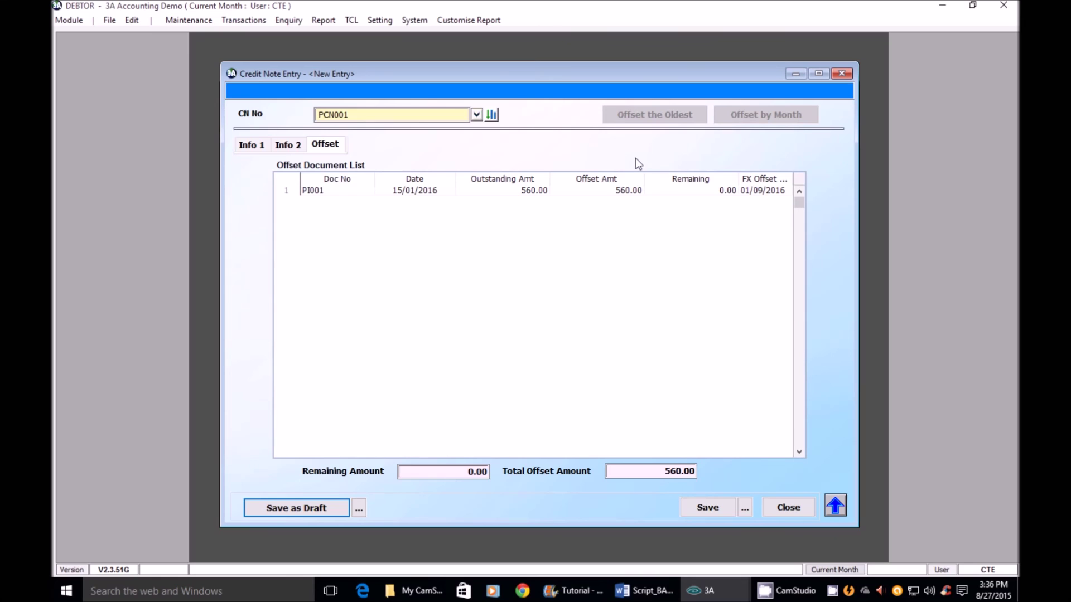
Save credit note PCN001 with 560.00 offset against invoice PI001 and close the credit note entry.
{"action": "left_click", "coordinate": [707, 506]}
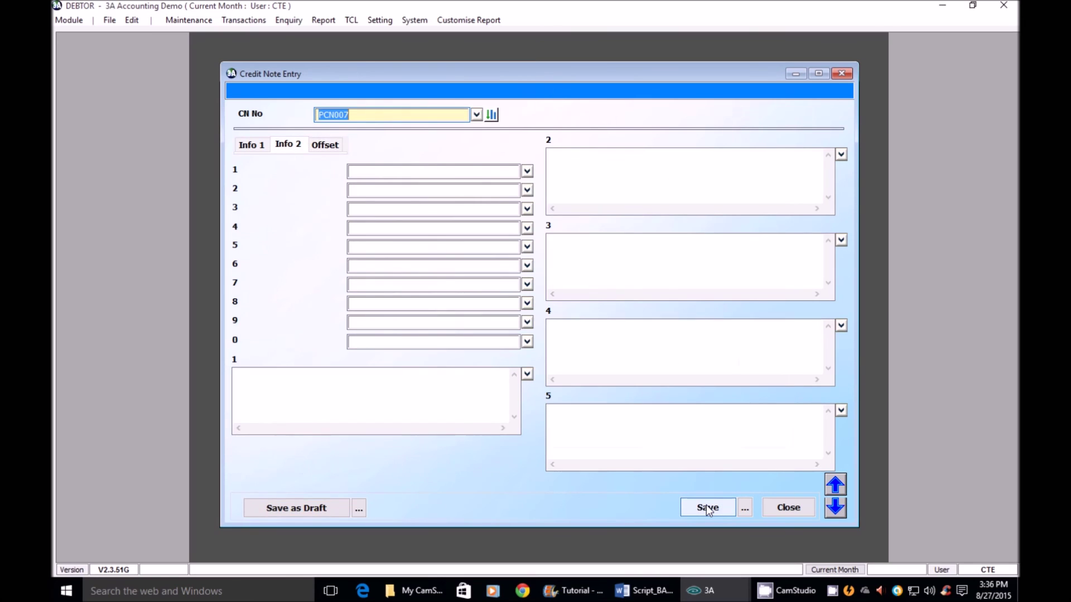
{"action": "left_click", "coordinate": [782, 505]}
{"action": "left_click", "coordinate": [782, 505]}
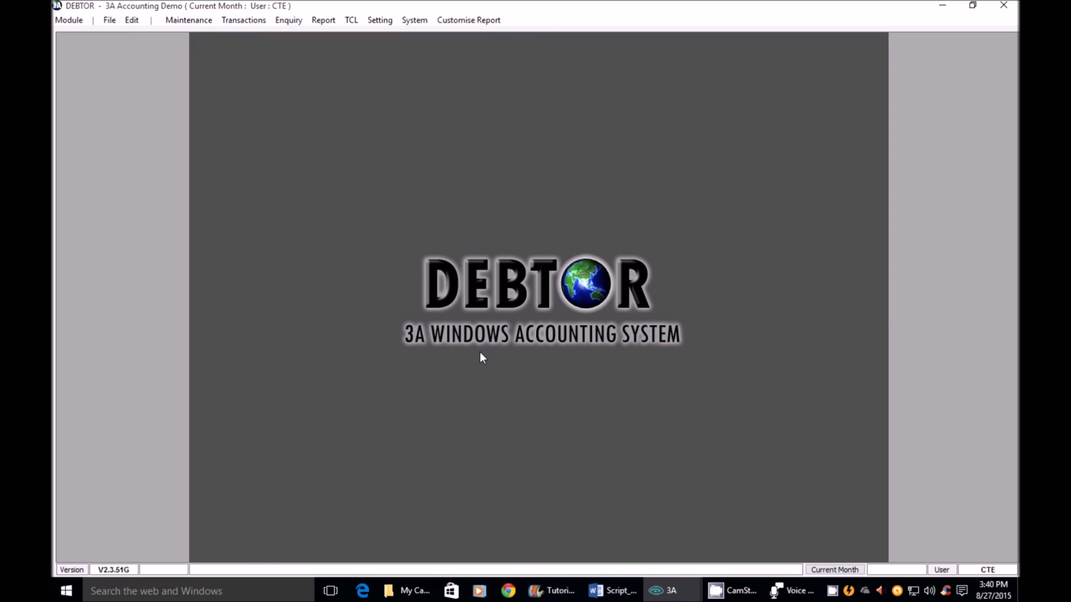
Query the General Ledger module's Chart Ledger for chart code 20420, department 00, across all modules from 01/01/2016.
{"action": "left_click", "coordinate": [74, 25]}
{"action": "left_click", "coordinate": [91, 54]}
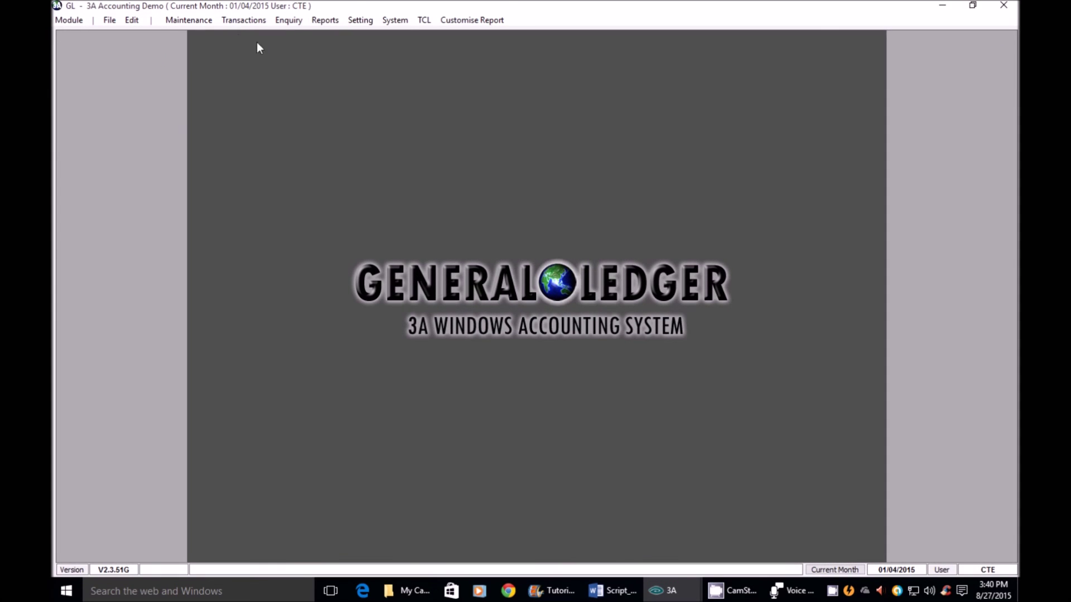
{"action": "left_click", "coordinate": [287, 21]}
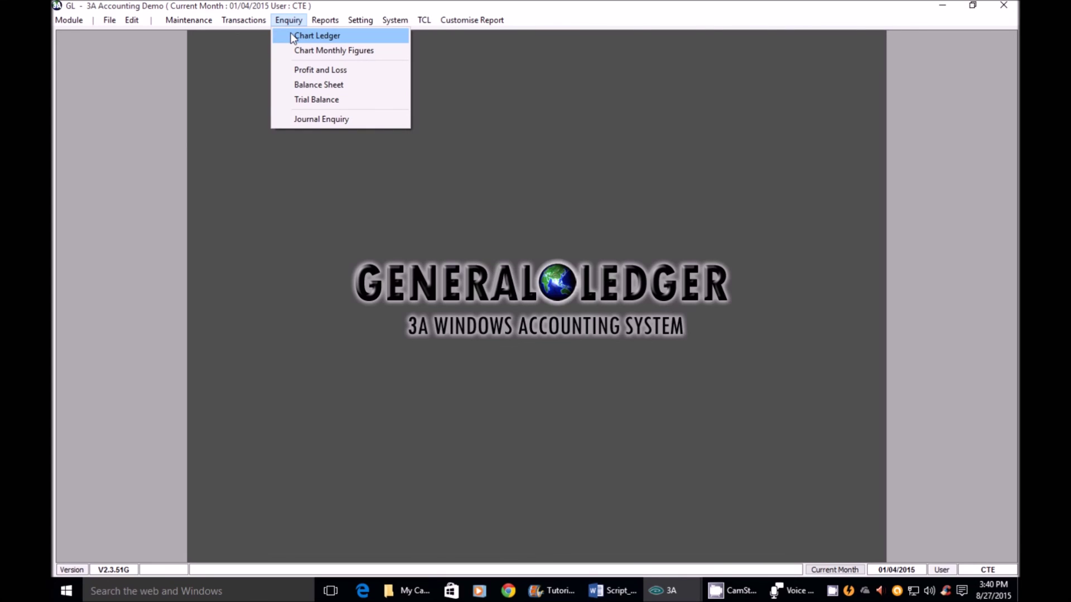
{"action": "left_click", "coordinate": [291, 36]}
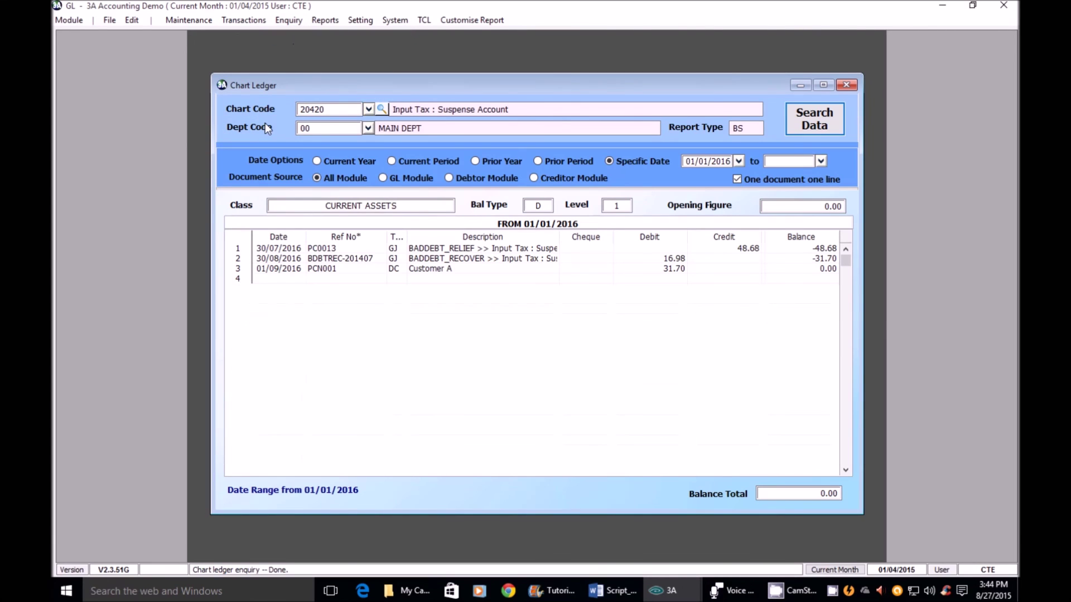